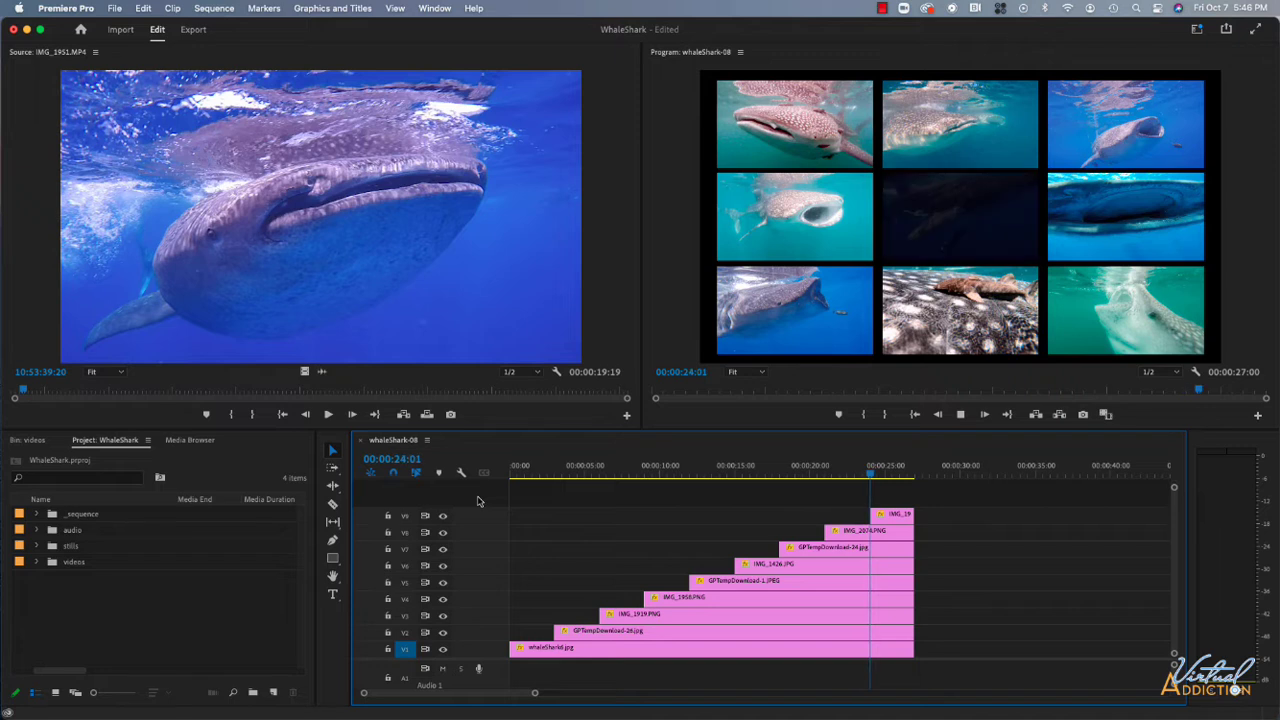
Stop playback, open the stills bin, and select the GPTempDownload-27.jpg image.
{"action": "key", "text": "space"}
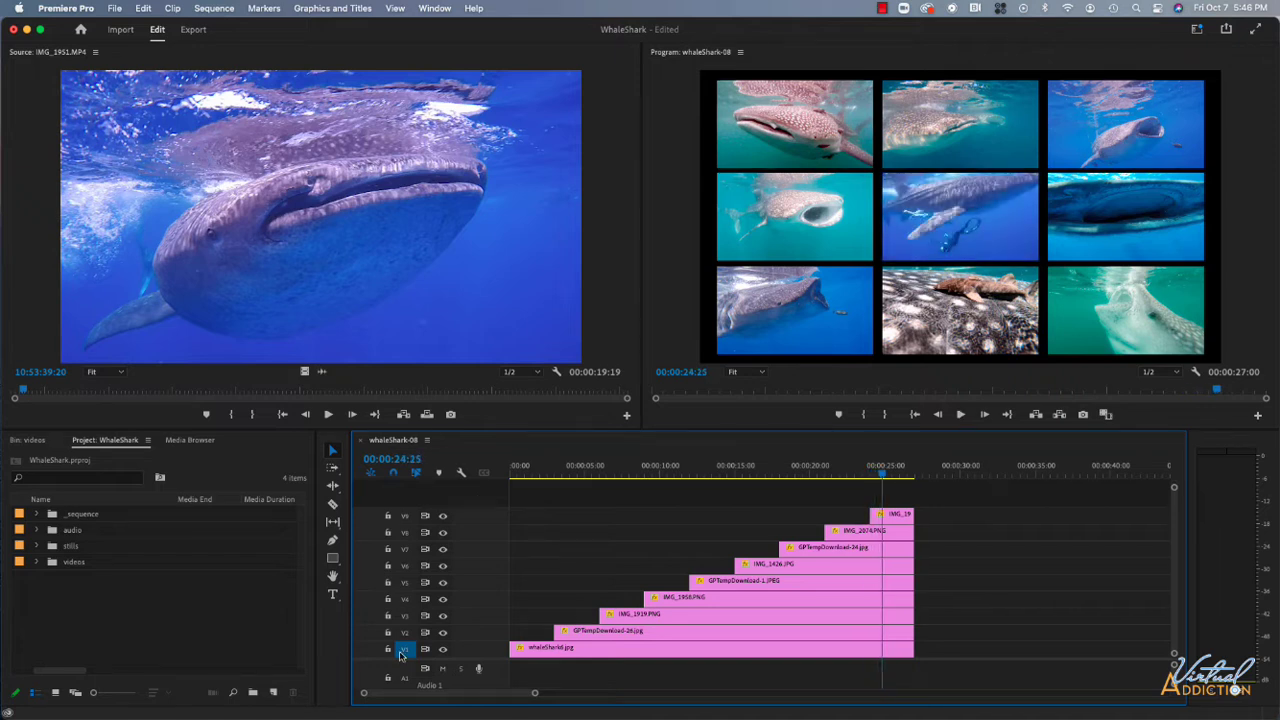
{"action": "double_click", "coordinate": [70, 545]}
{"action": "scroll", "coordinate": [172, 592], "scroll_direction": "down", "scroll_amount": 2}
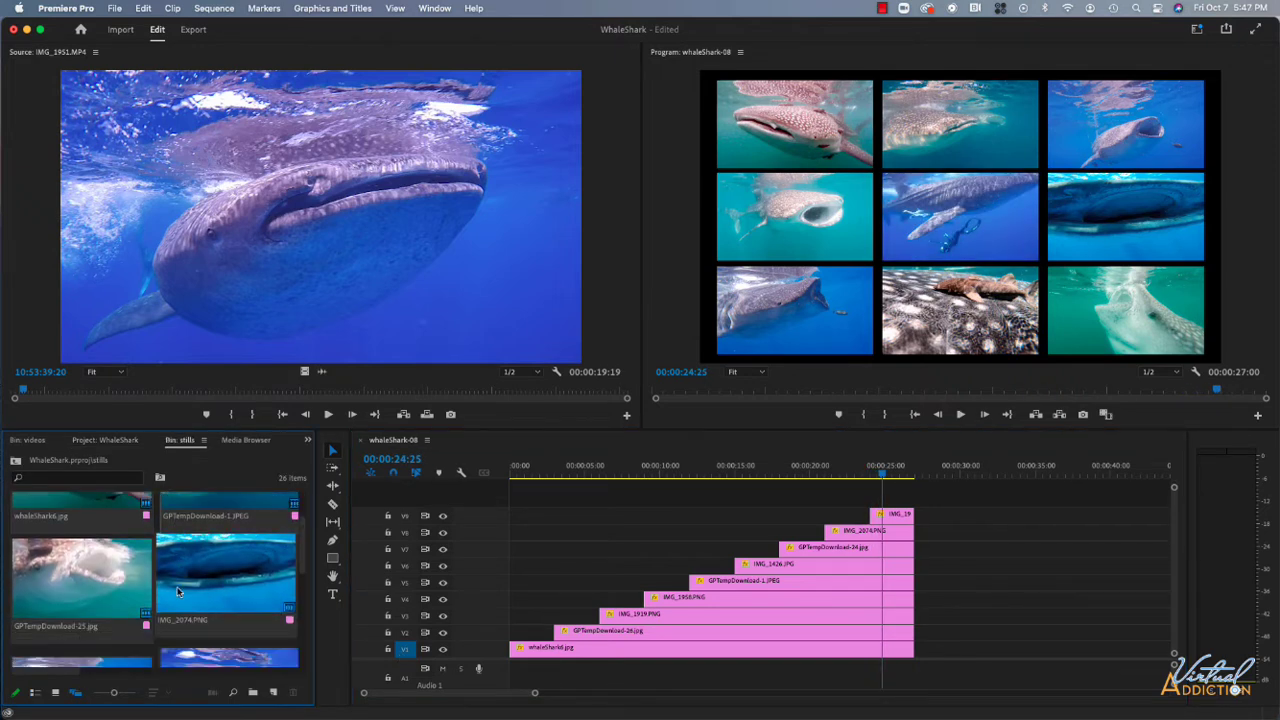
{"action": "scroll", "coordinate": [178, 592], "scroll_direction": "down", "scroll_amount": 2}
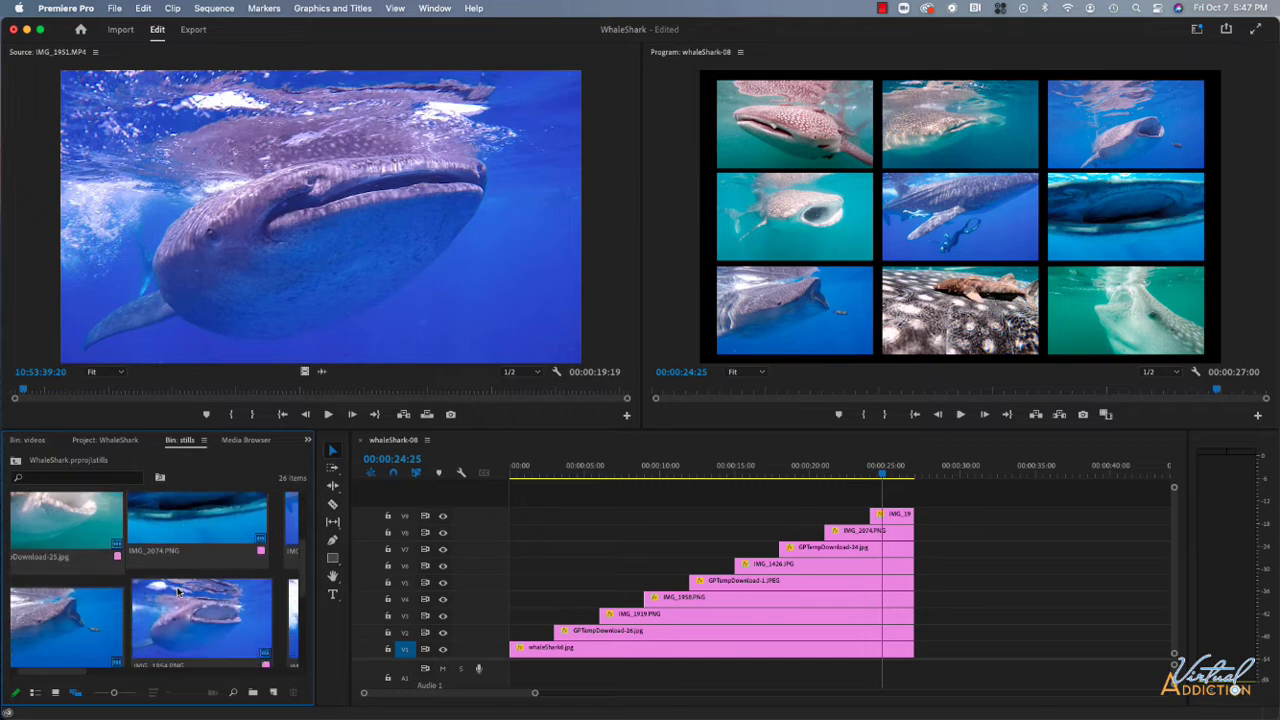
{"action": "scroll", "coordinate": [178, 592], "scroll_direction": "down", "scroll_amount": 3}
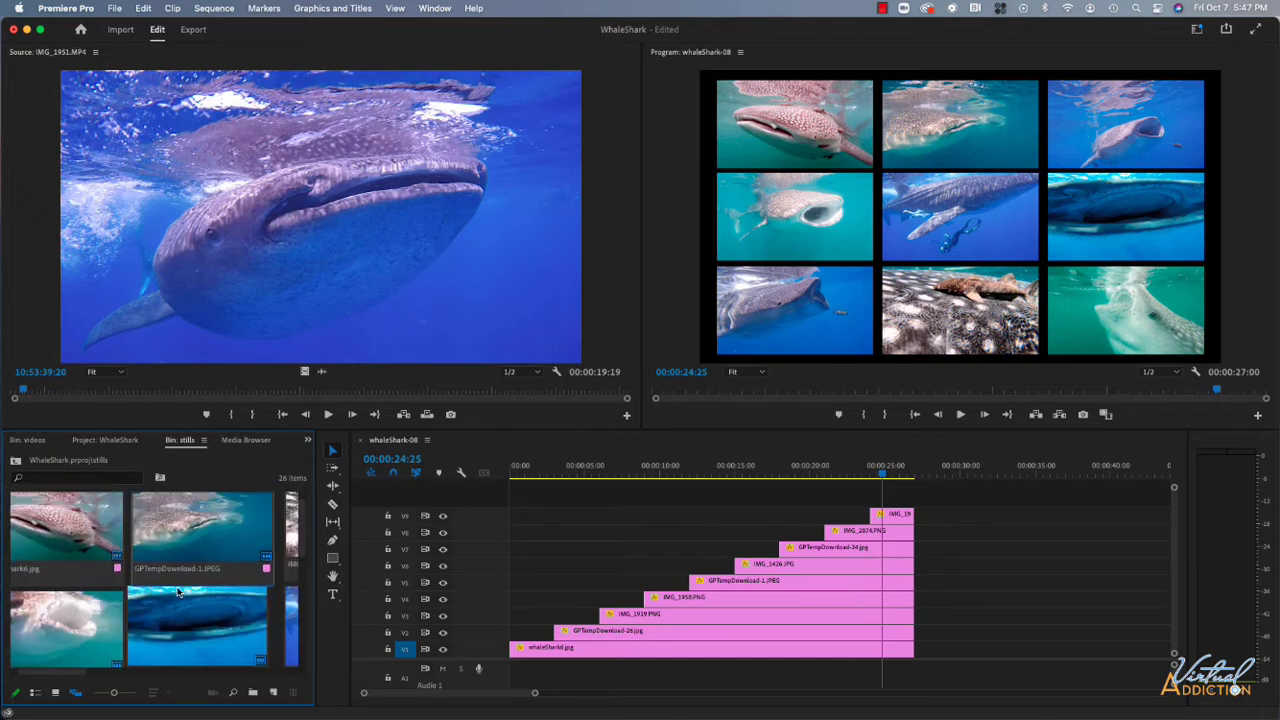
{"action": "scroll", "coordinate": [178, 592], "scroll_direction": "down", "scroll_amount": 4}
{"action": "left_click", "coordinate": [175, 567]}
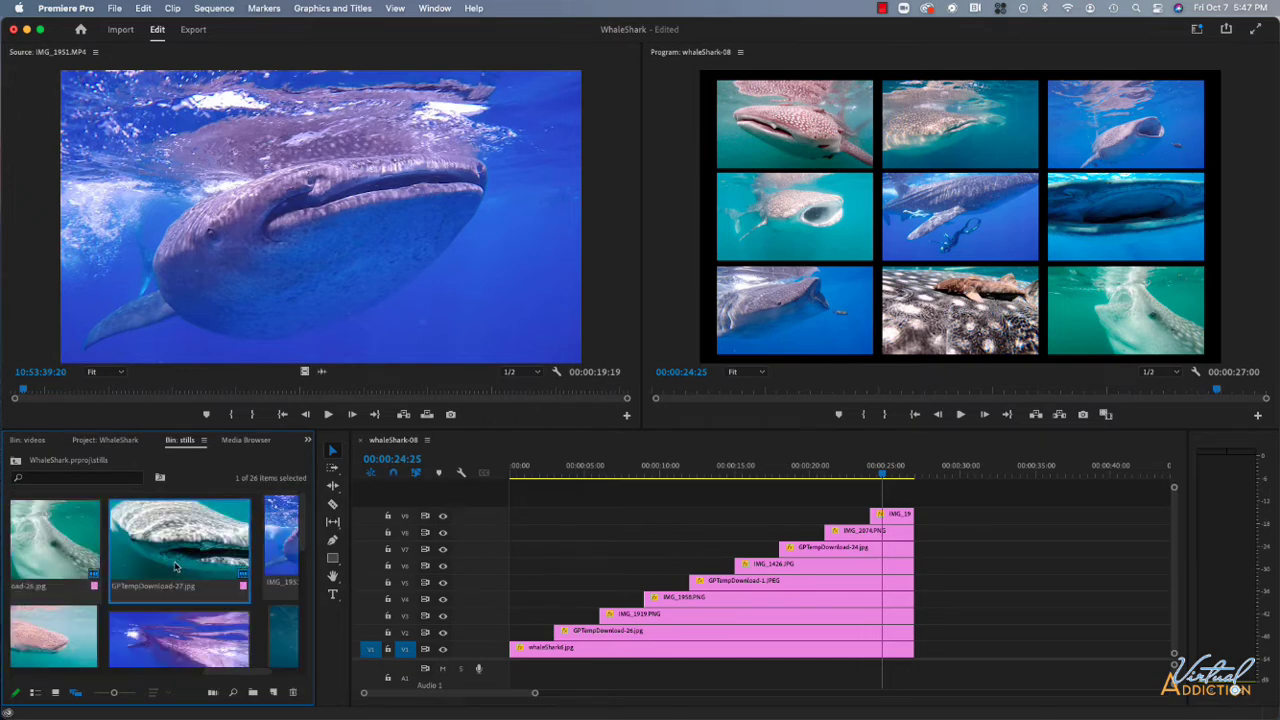
Copy the IMG_1919.PNG clip on V3 and replace it with GPTempDownload-27.jpg, keeping the clip's effects.
{"action": "left_click", "coordinate": [1105, 153]}
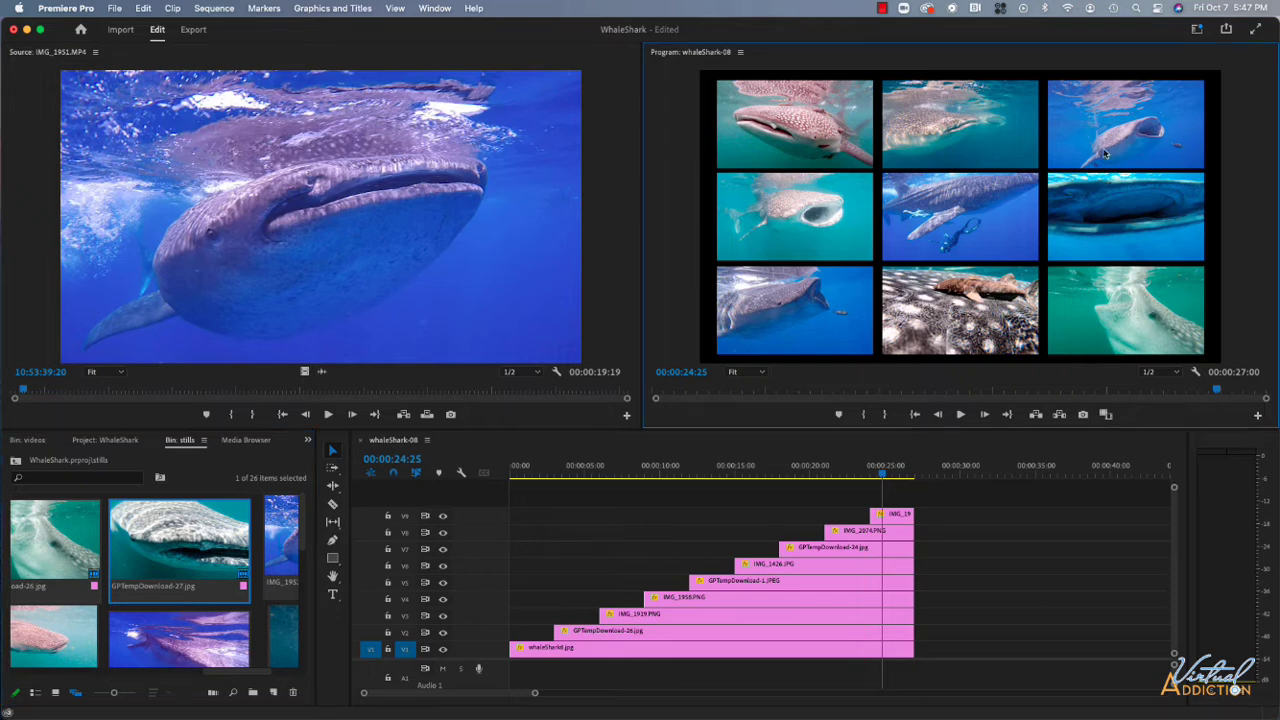
{"action": "left_click", "coordinate": [1160, 125]}
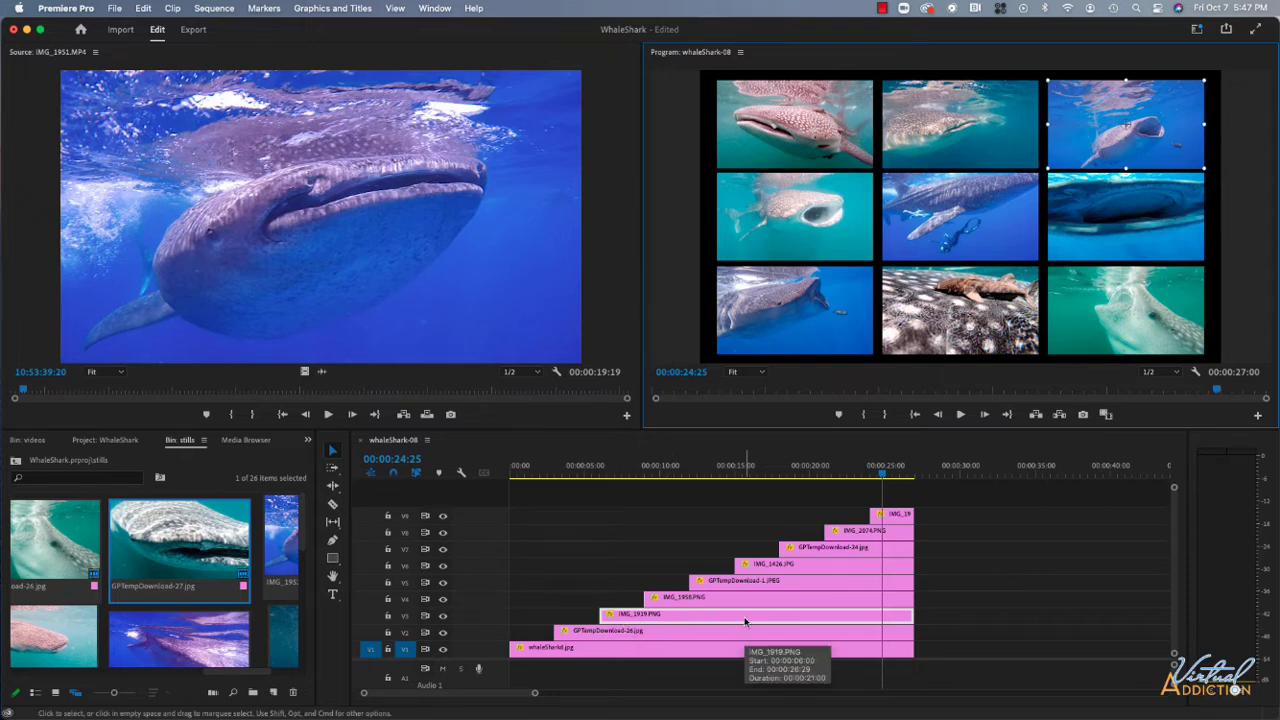
{"action": "right_click", "coordinate": [630, 619]}
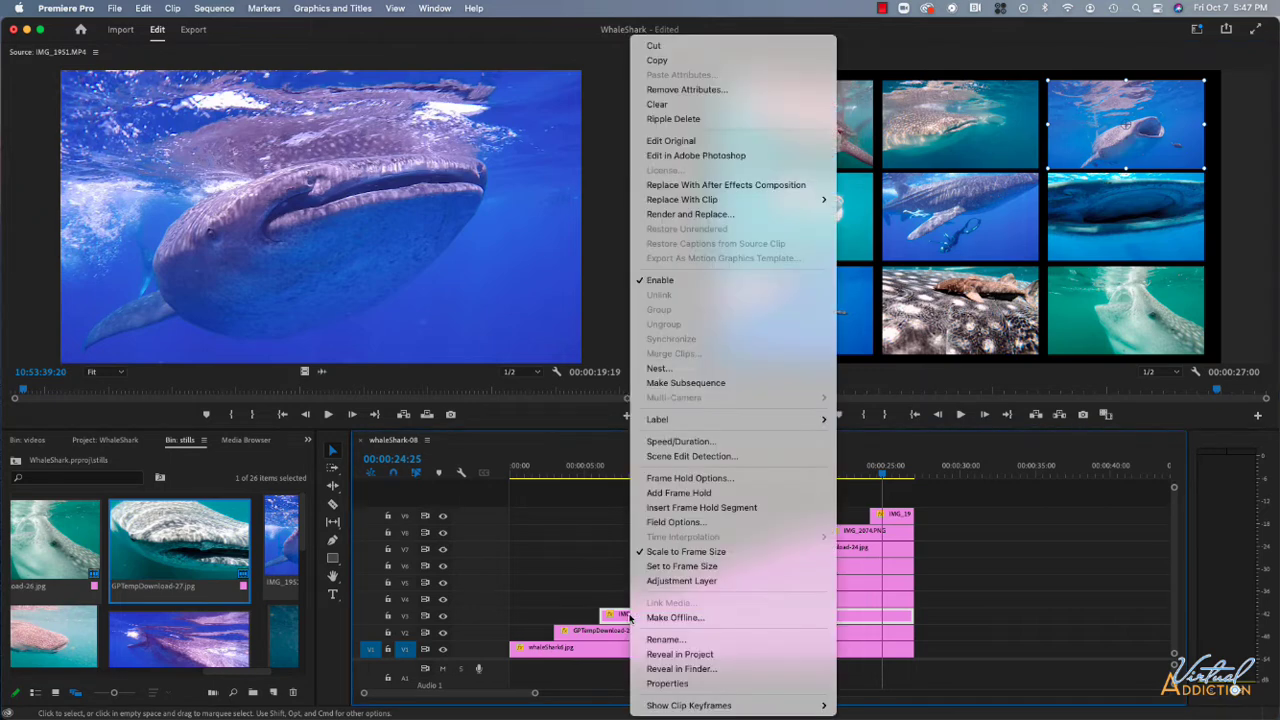
{"action": "left_click", "coordinate": [658, 60]}
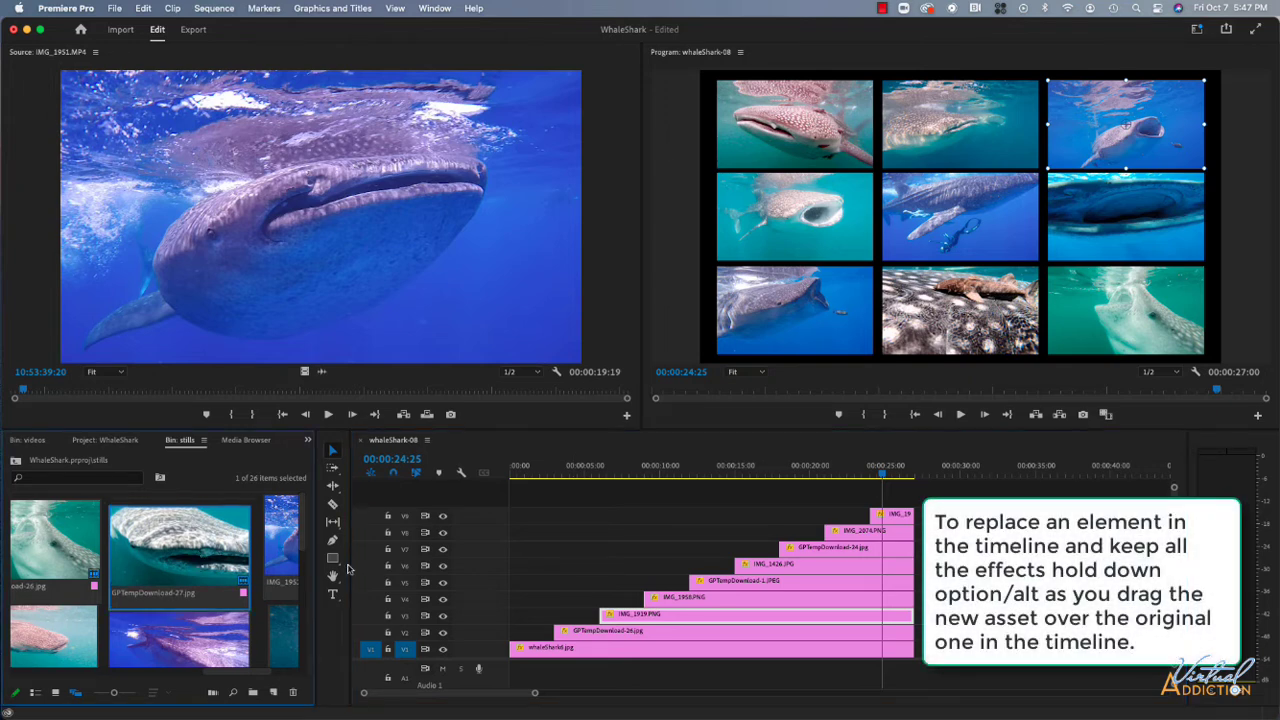
{"action": "left_click_drag", "start_coordinate": [180, 545], "coordinate": [622, 626]}
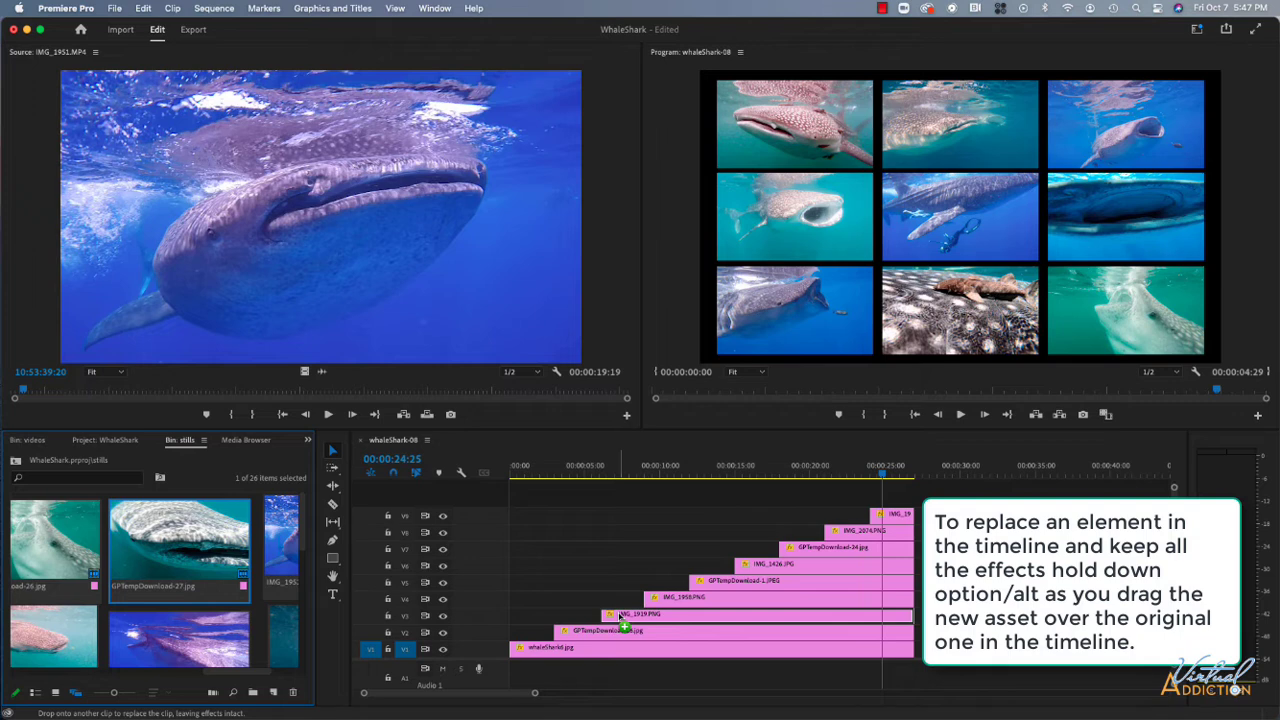
{"action": "left_click_drag", "start_coordinate": [622, 626], "coordinate": [620, 617]}
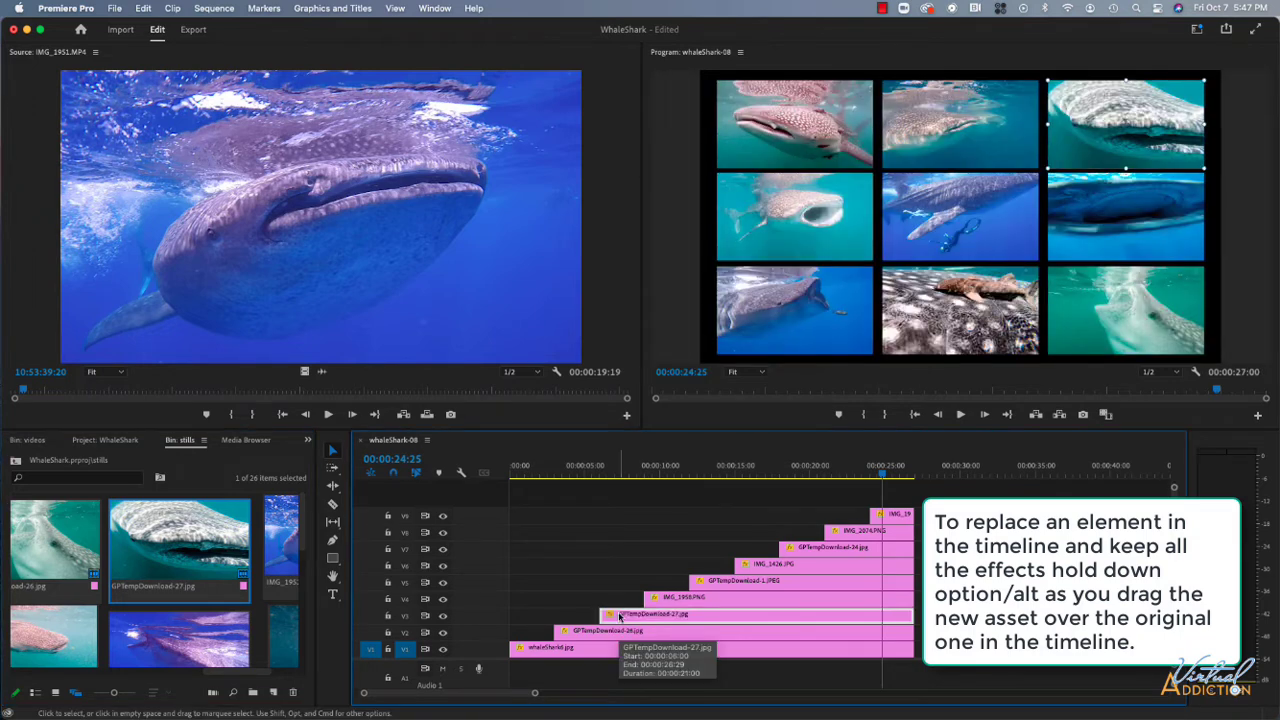
Play the sequence from about 00:00:05:10 to review the replaced image's animation.
{"action": "left_click", "coordinate": [590, 468]}
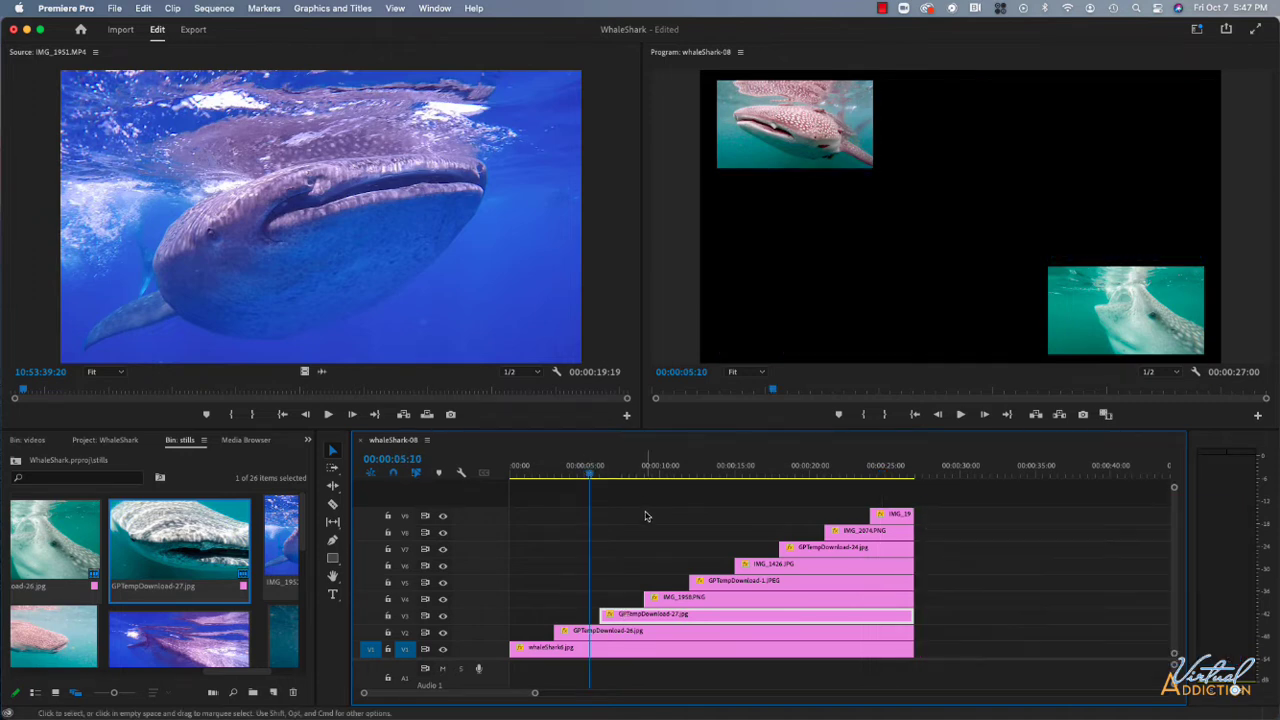
{"action": "key", "text": "space"}
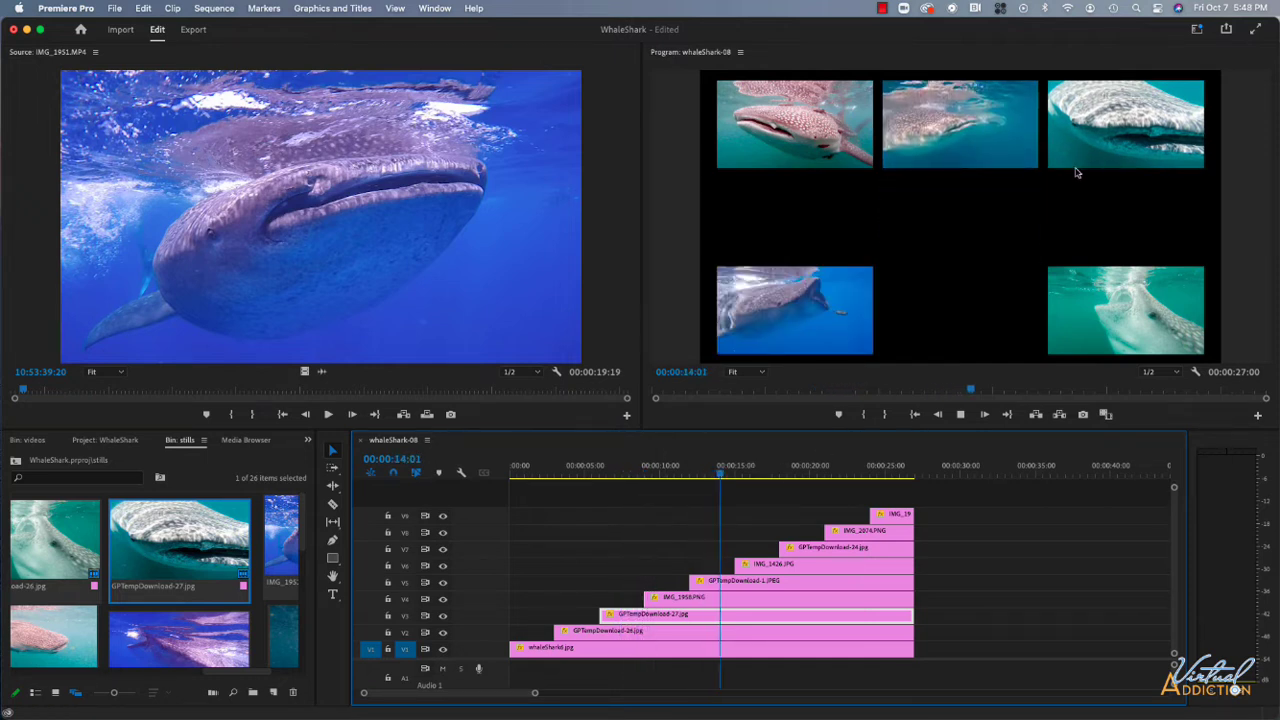
{"action": "key", "text": "space"}
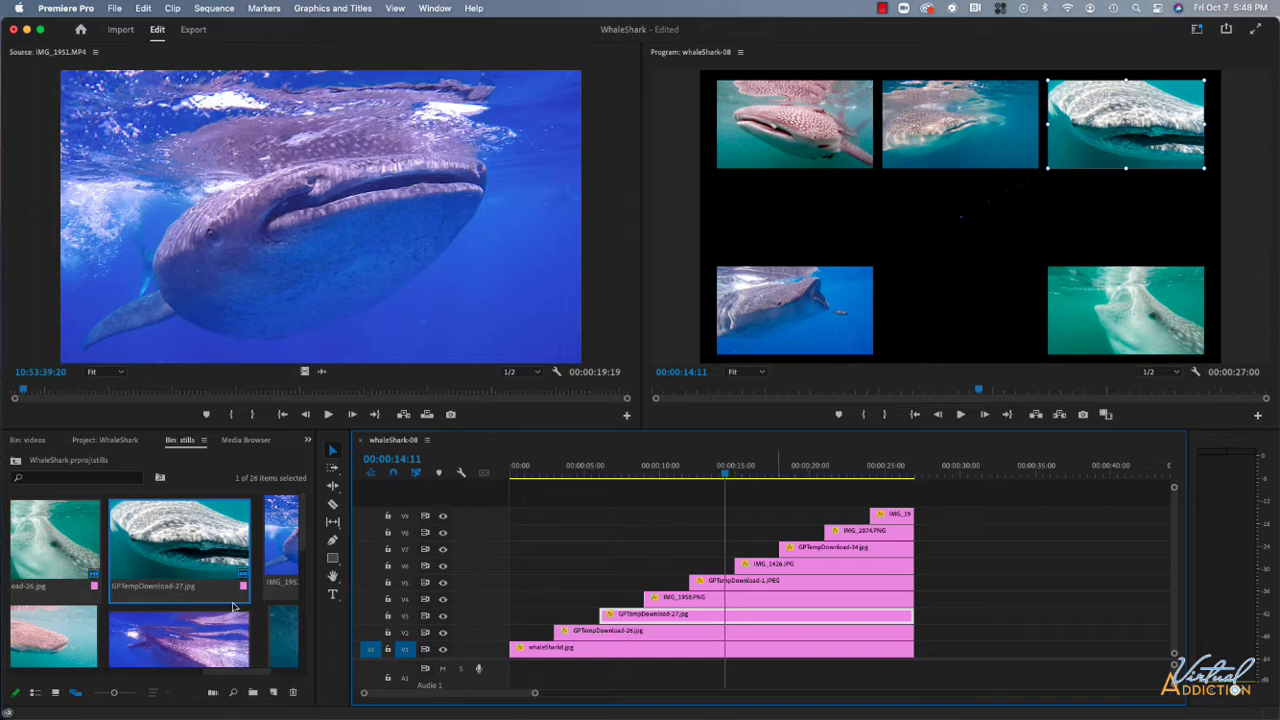
Open the videos bin and replace the GPTempDownload-27.jpg clip on V3 with the IMG_1951.MP4 video, keeping its effects.
{"action": "scroll", "coordinate": [239, 598], "scroll_direction": "right", "scroll_amount": 3}
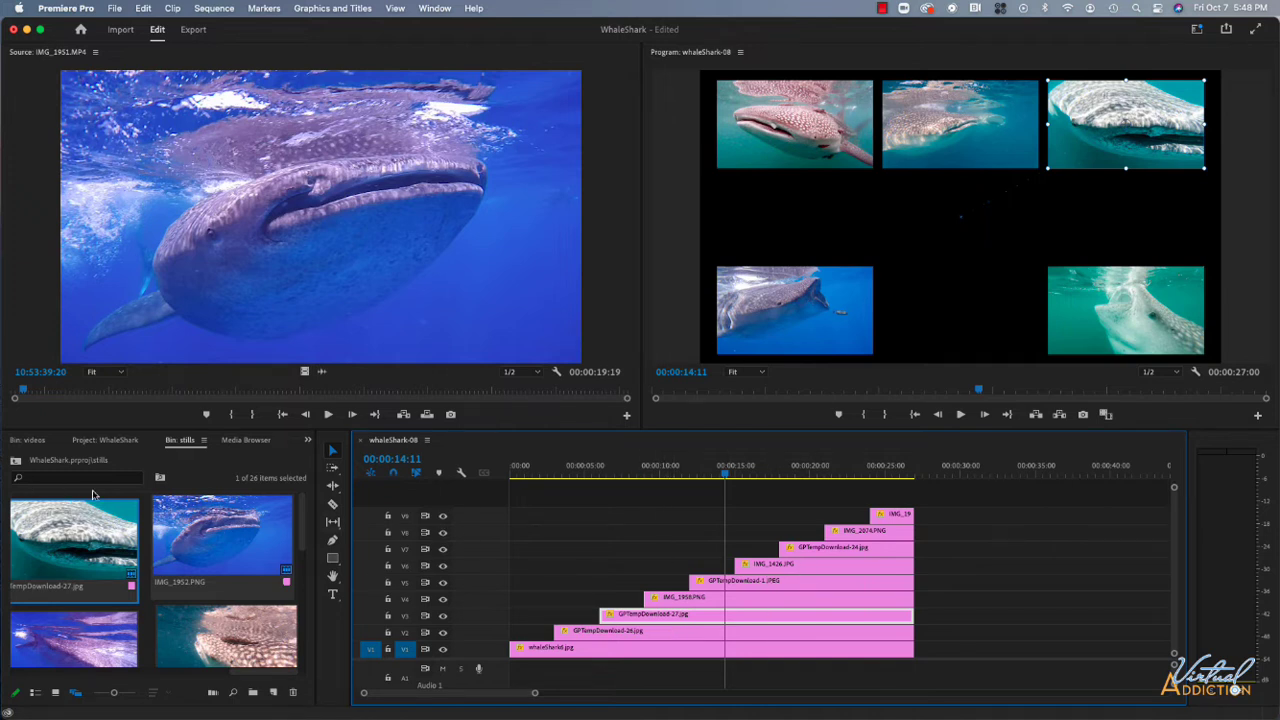
{"action": "left_click", "coordinate": [30, 441]}
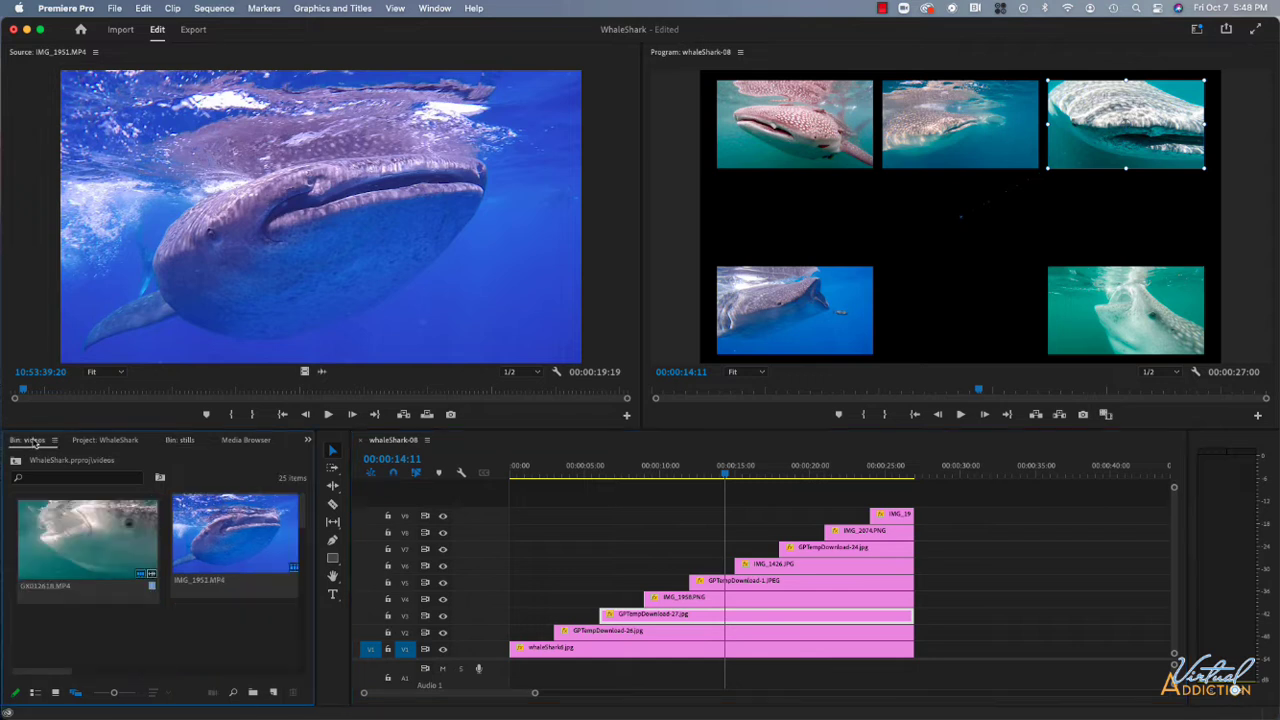
{"action": "left_click", "coordinate": [254, 580]}
{"action": "left_click_drag", "start_coordinate": [729, 474], "coordinate": [889, 479]}
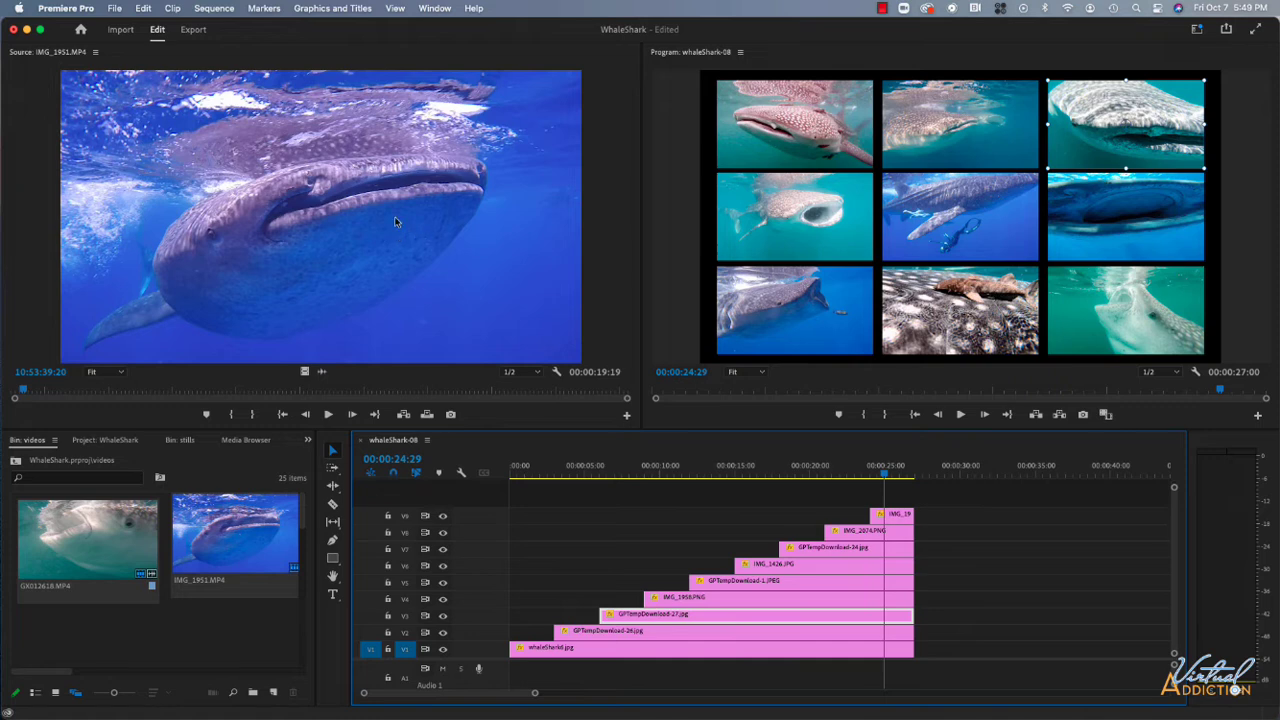
{"action": "left_click_drag", "start_coordinate": [395, 222], "coordinate": [620, 619]}
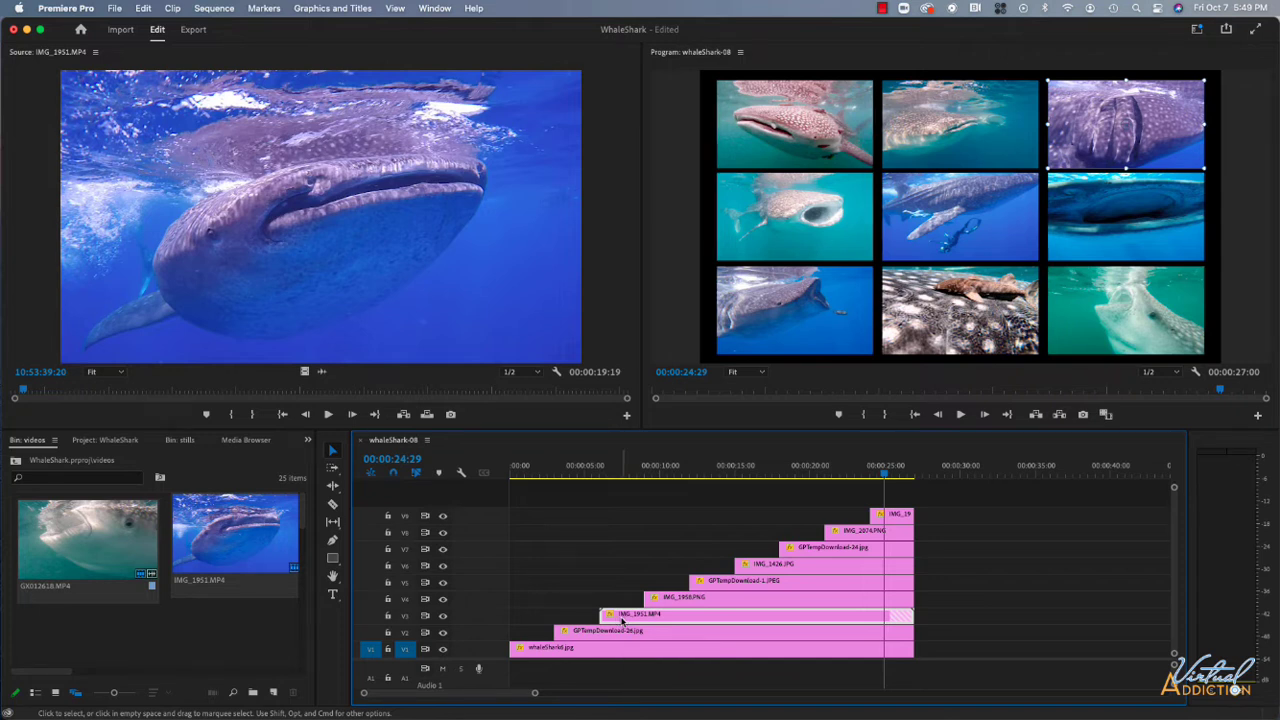
Play the sequence from 00:00:05:15, check the end of the V3 clip, and undo the video replacement.
{"action": "left_click", "coordinate": [593, 476]}
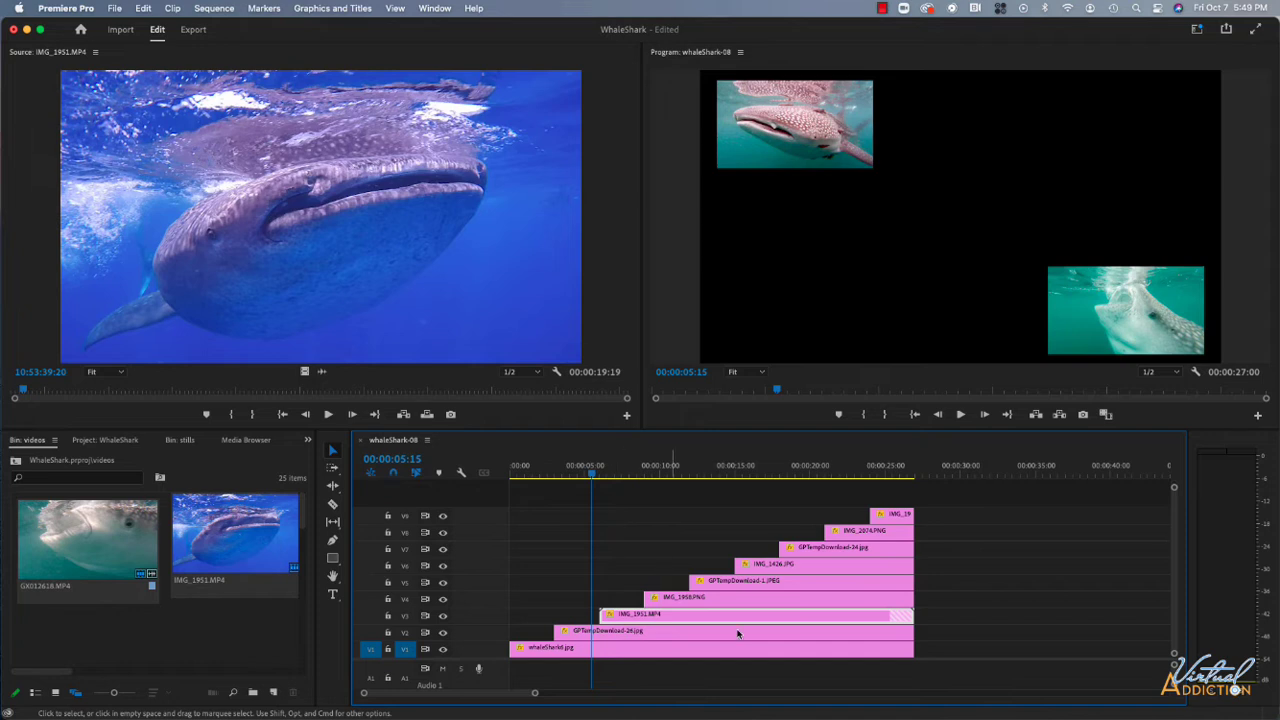
{"action": "key", "text": "space"}
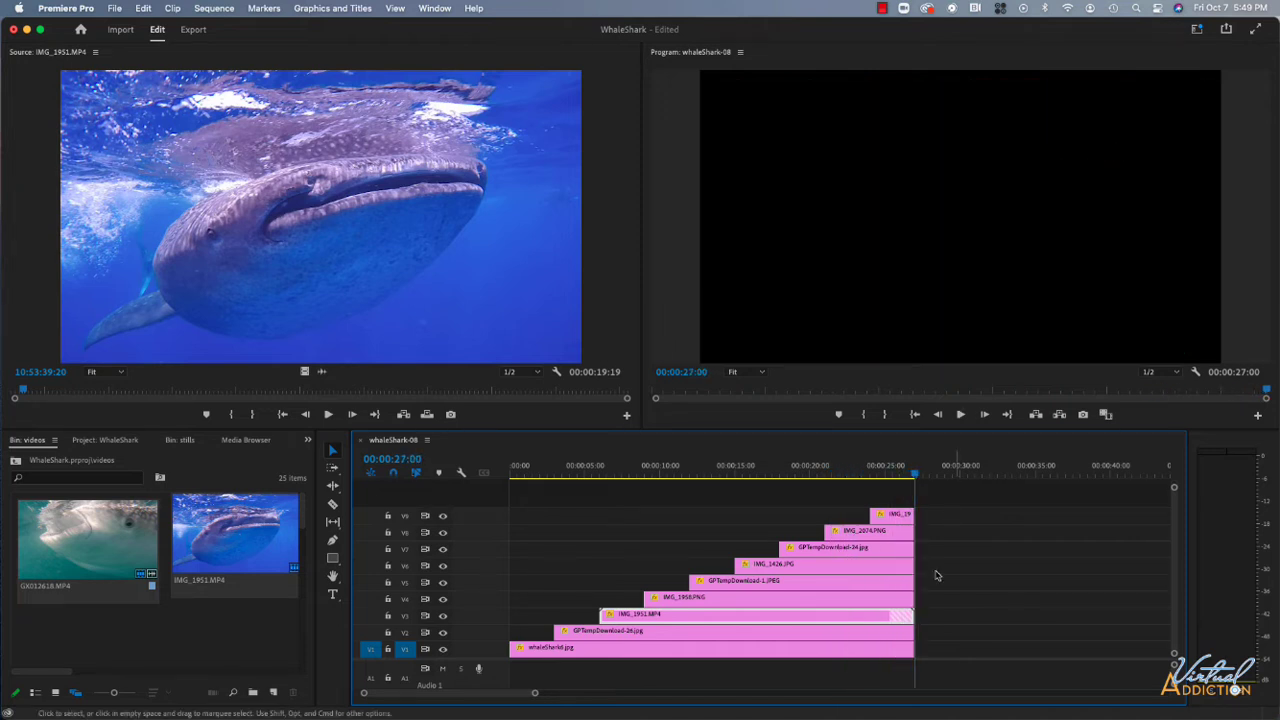
{"action": "left_click", "coordinate": [897, 471]}
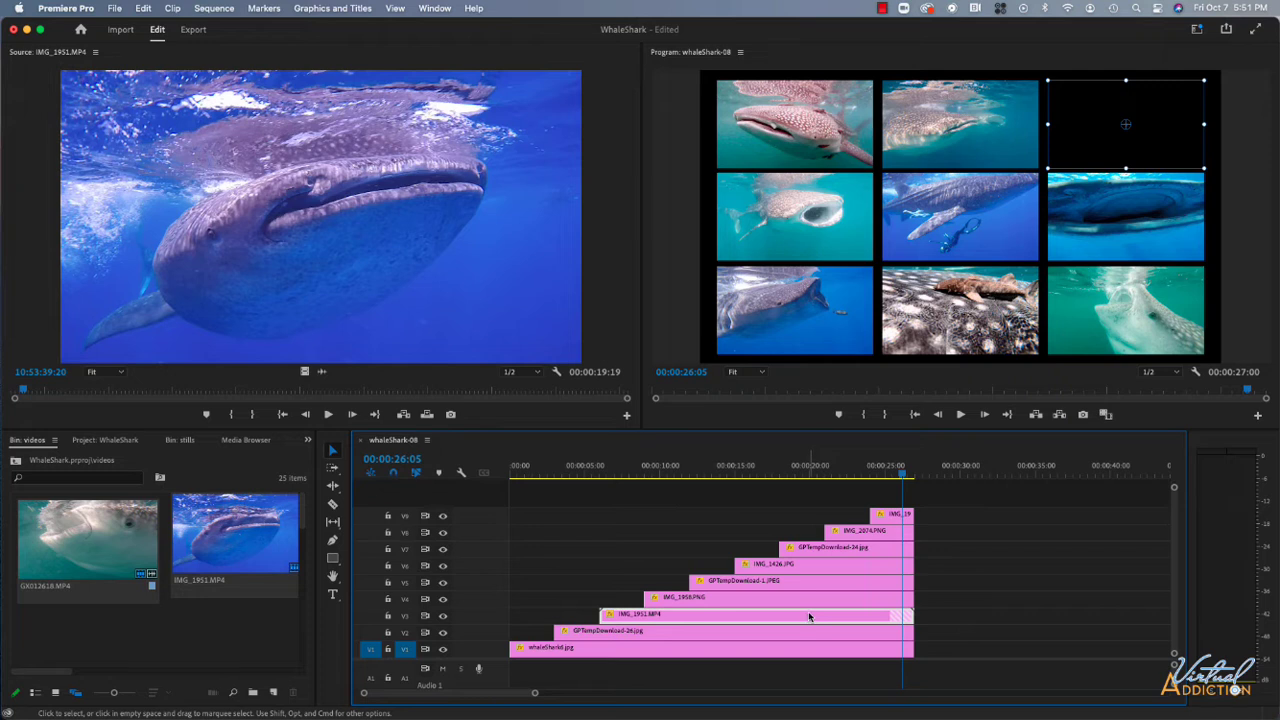
{"action": "key", "text": "super+z"}
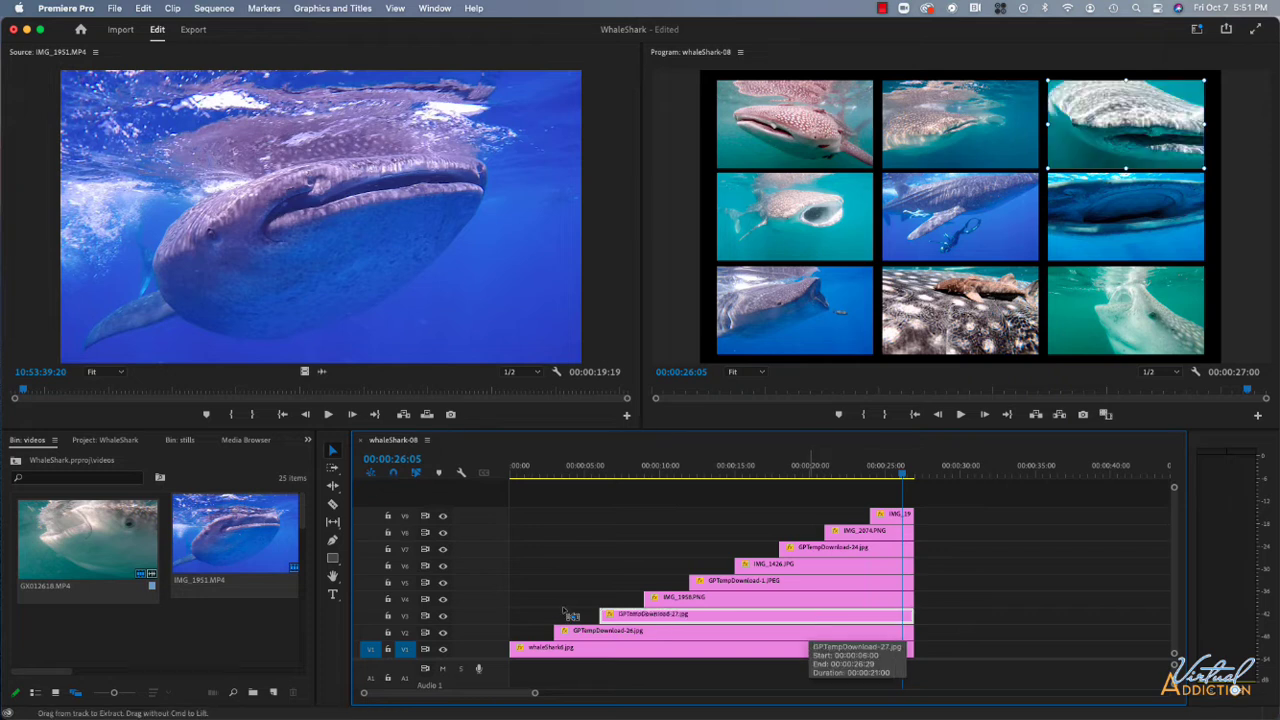
Copy the GPTempDownload-27.jpg clip on V3 and mark an Out point at 00:00:27:00.
{"action": "right_click", "coordinate": [694, 619]}
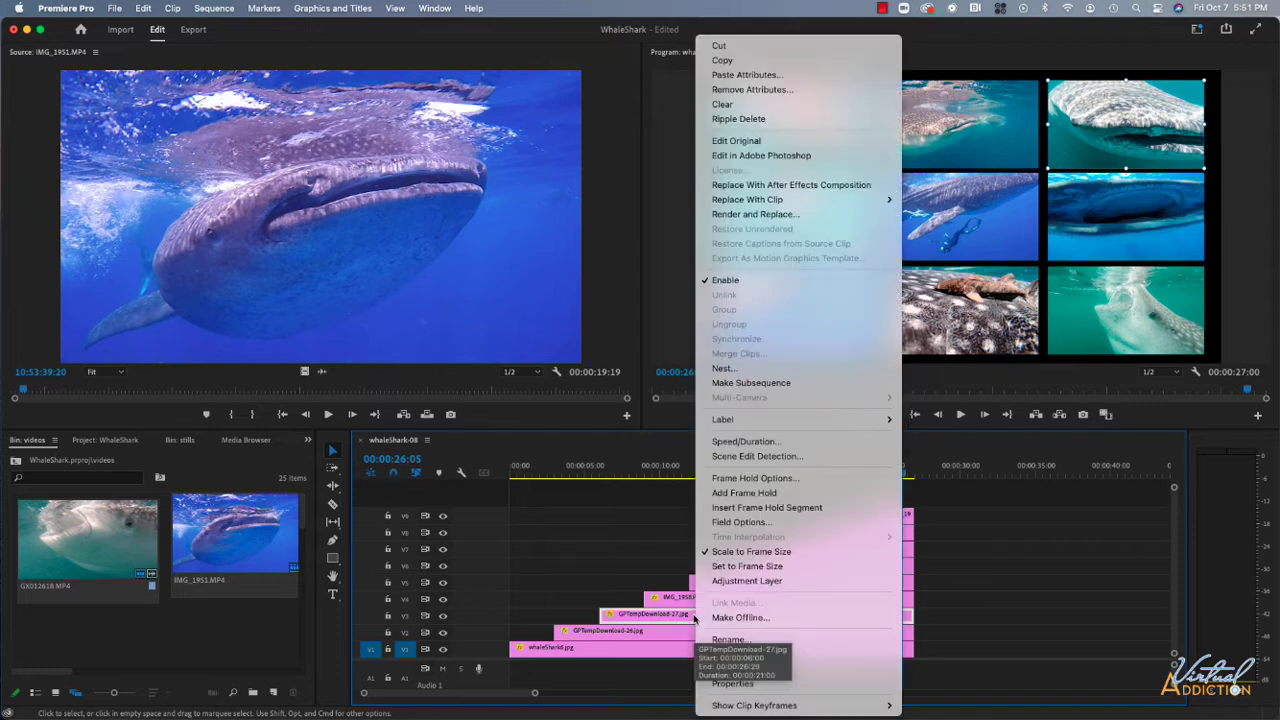
{"action": "left_click", "coordinate": [722, 60]}
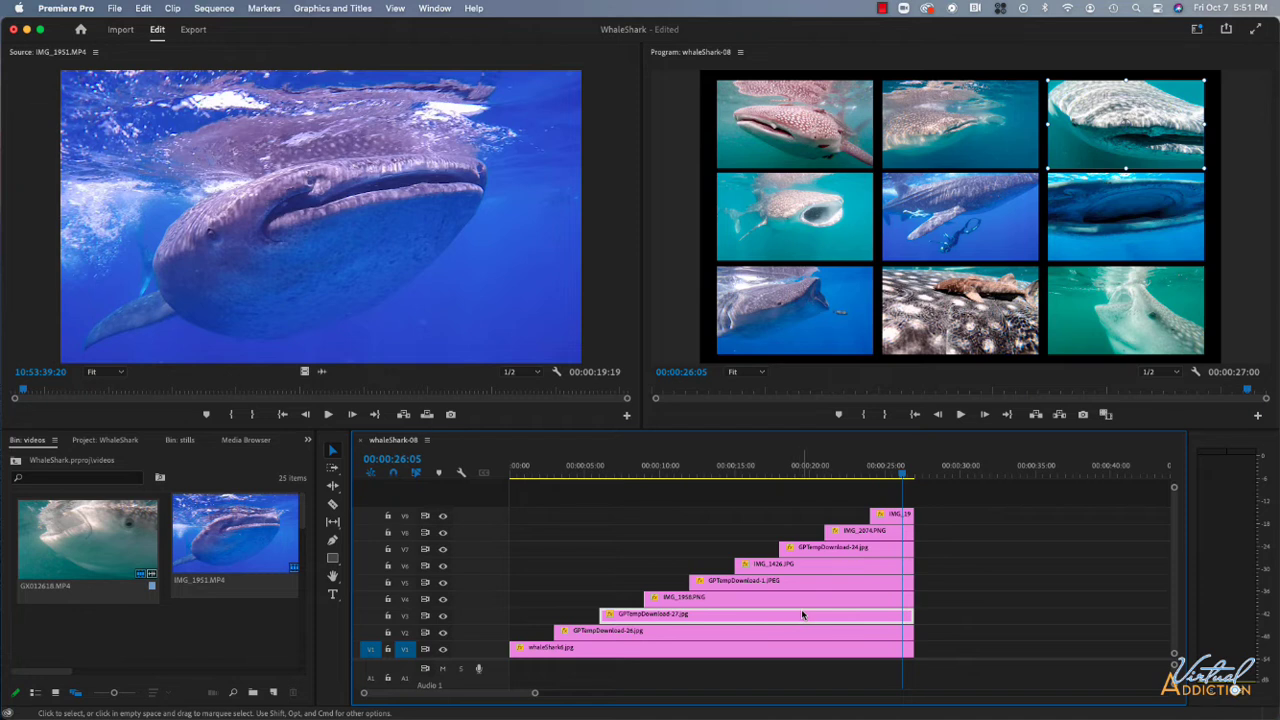
{"action": "key", "text": "space"}
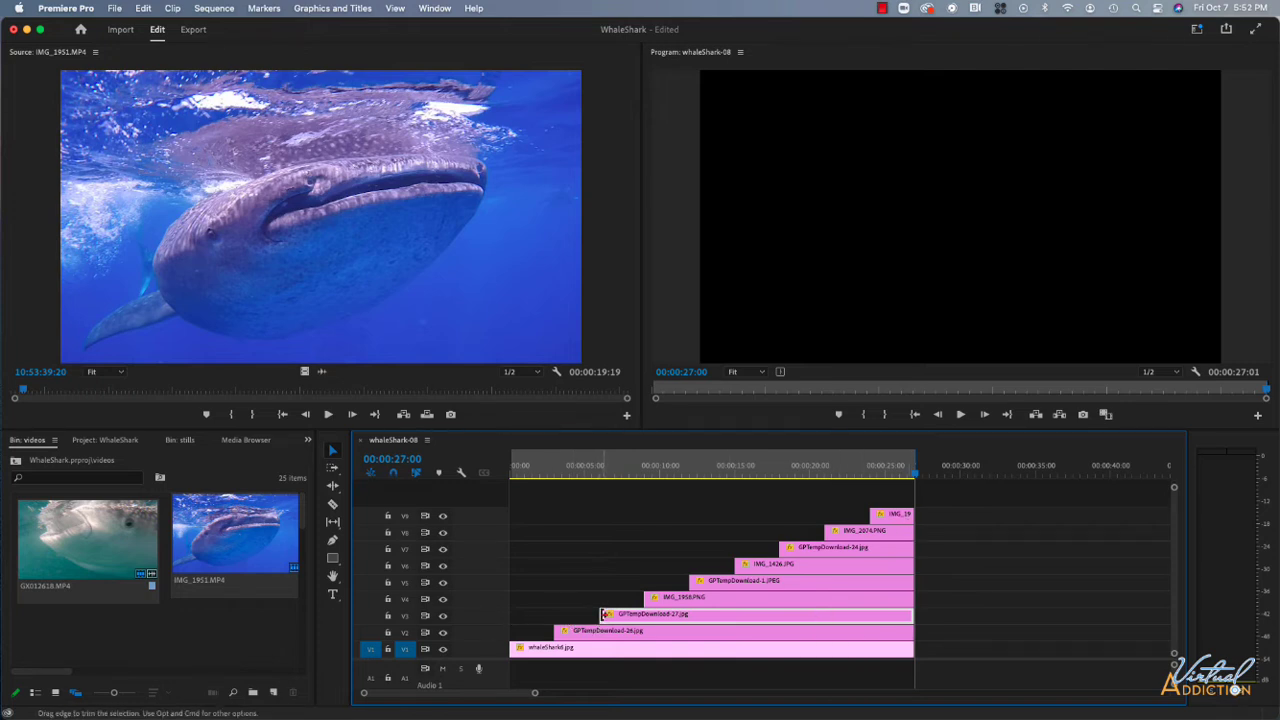
Target track V3, patch the source video to it, and mark an In point at 00:00:06:00.
{"action": "left_click", "coordinate": [405, 616]}
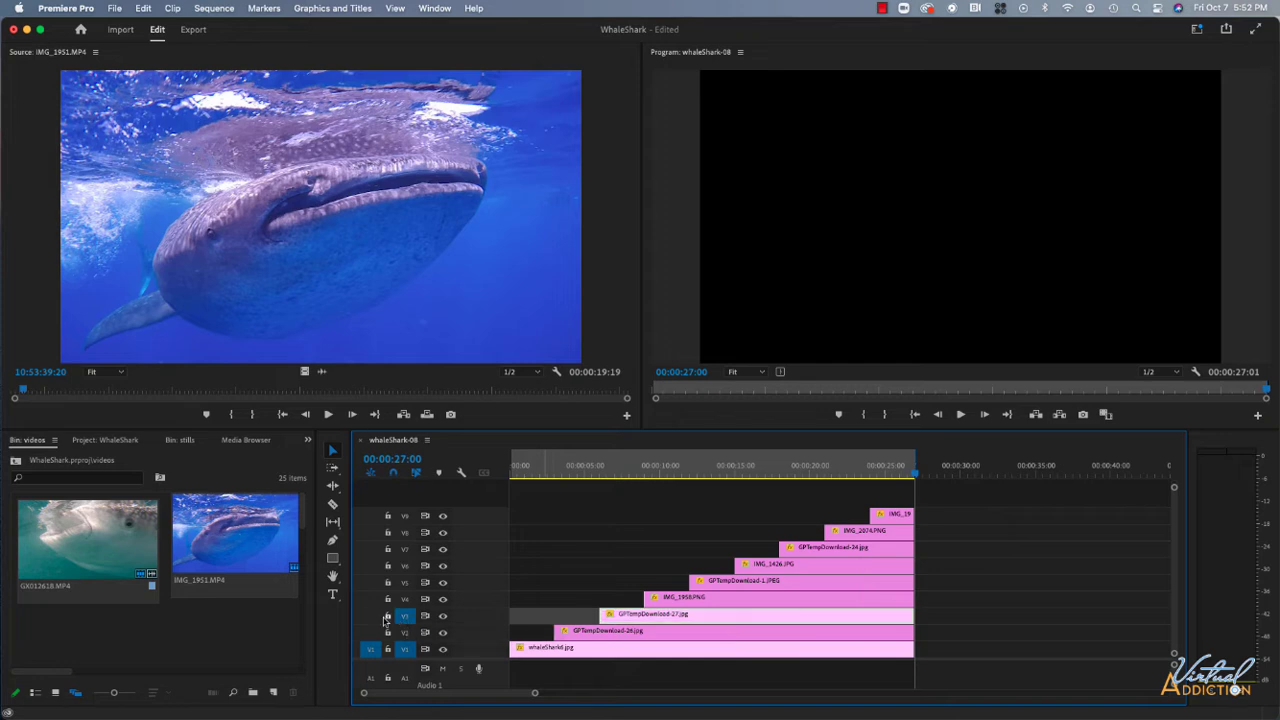
{"action": "left_click", "coordinate": [370, 617]}
{"action": "key", "text": "Up"}
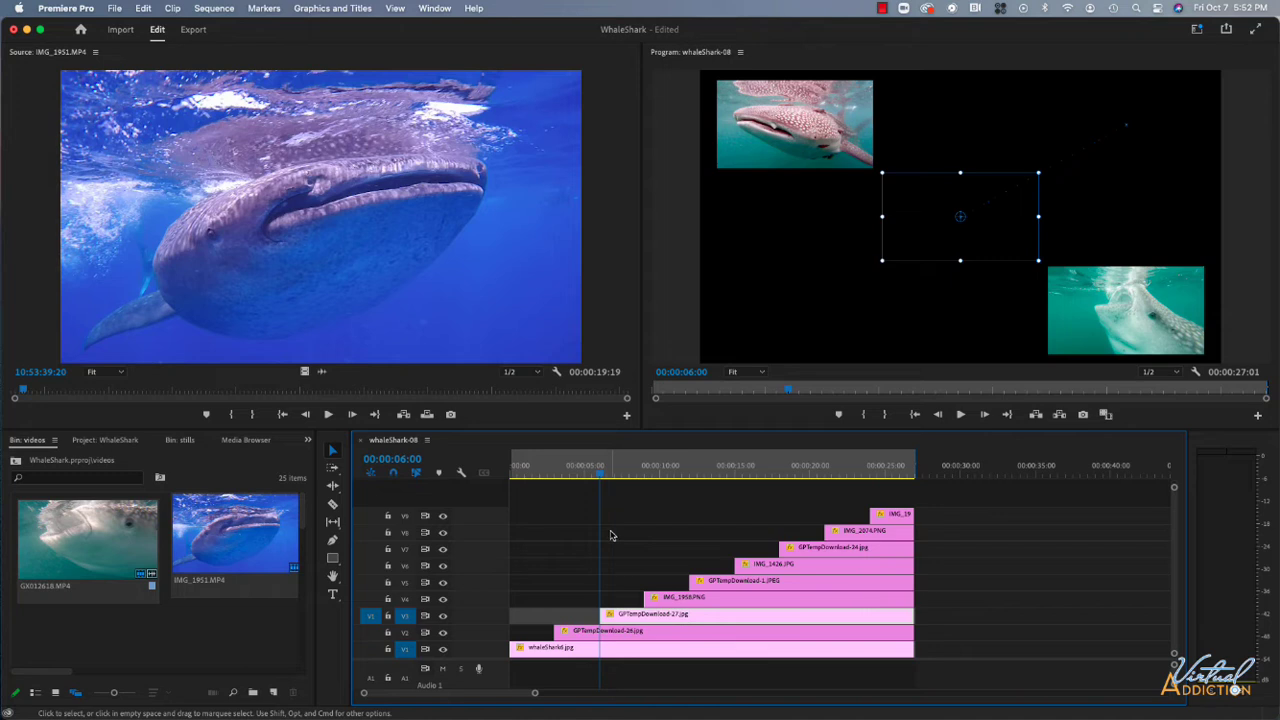
{"action": "key", "text": "i"}
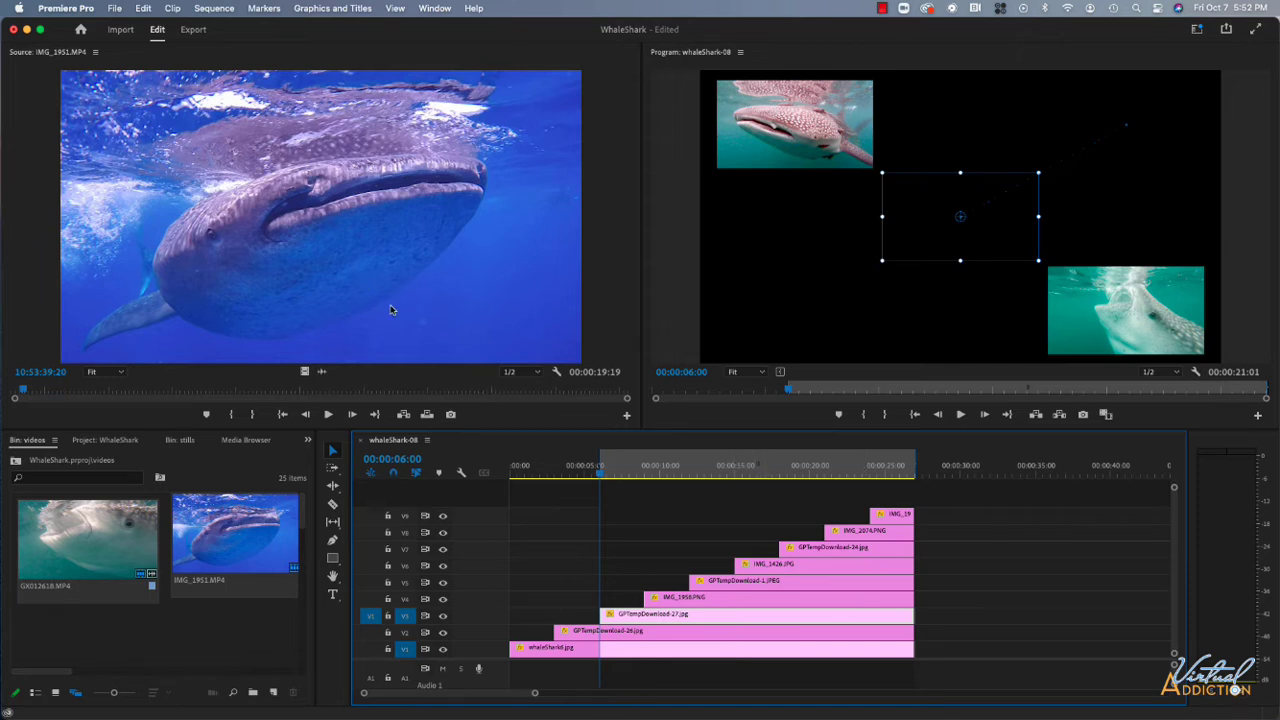
Overwrite the marked V3 range with IMG_1951.MP4 using Change Clip Speed (Fit to Fill), and scrub through the start of the clip.
{"action": "left_click", "coordinate": [427, 414]}
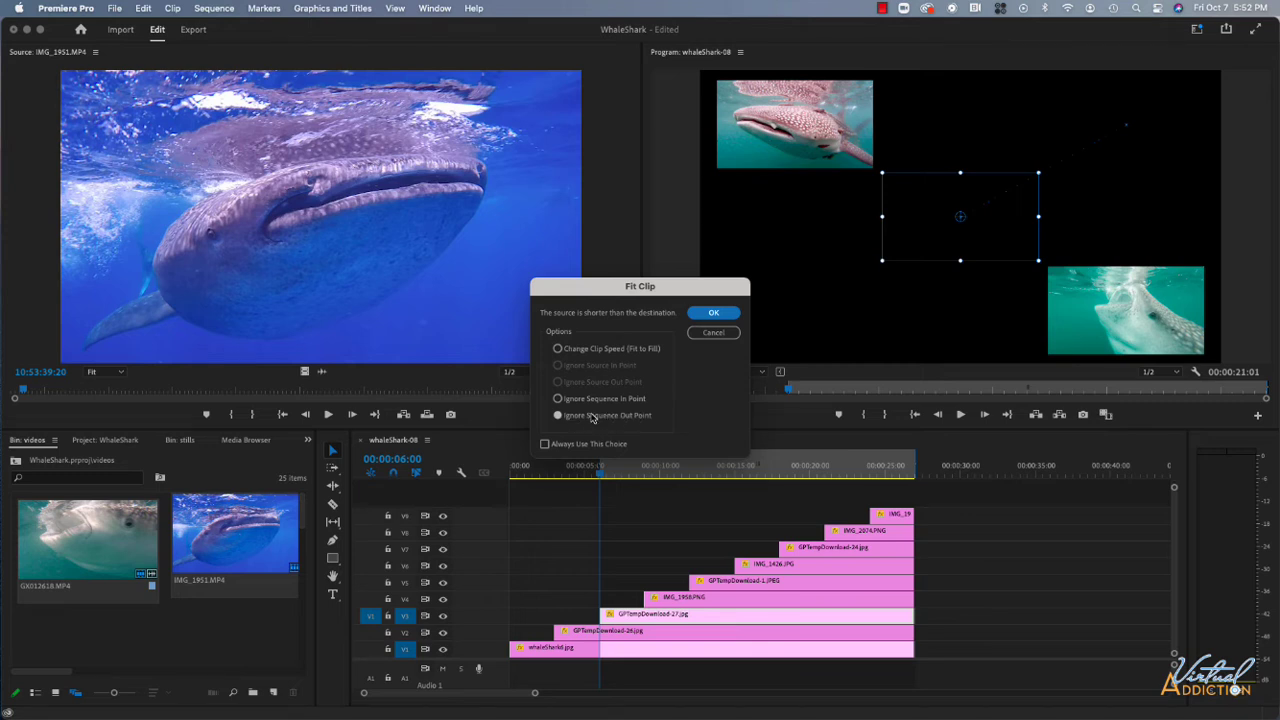
{"action": "left_click", "coordinate": [557, 350]}
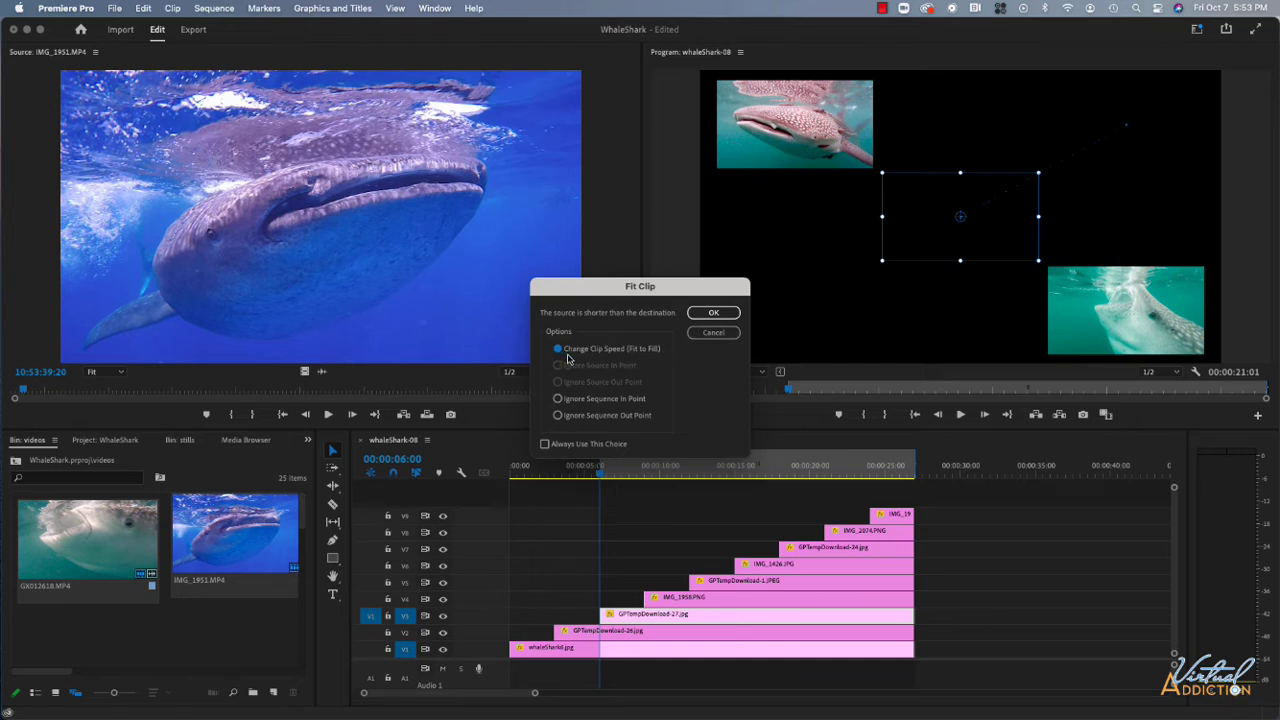
{"action": "left_click", "coordinate": [705, 314]}
{"action": "left_click_drag", "start_coordinate": [608, 472], "coordinate": [642, 474]}
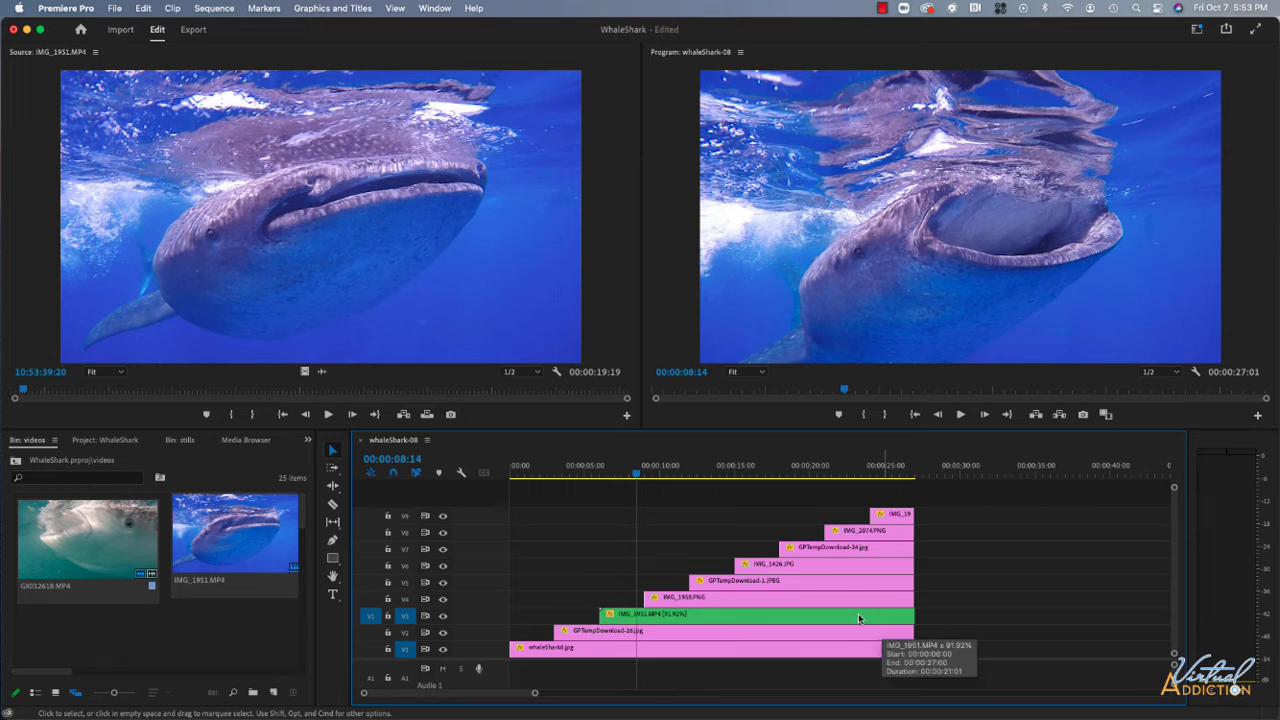
Paste the copied Motion, Opacity and Time Remapping attributes onto the IMG_1951.MP4 clip on V3.
{"action": "right_click", "coordinate": [704, 618]}
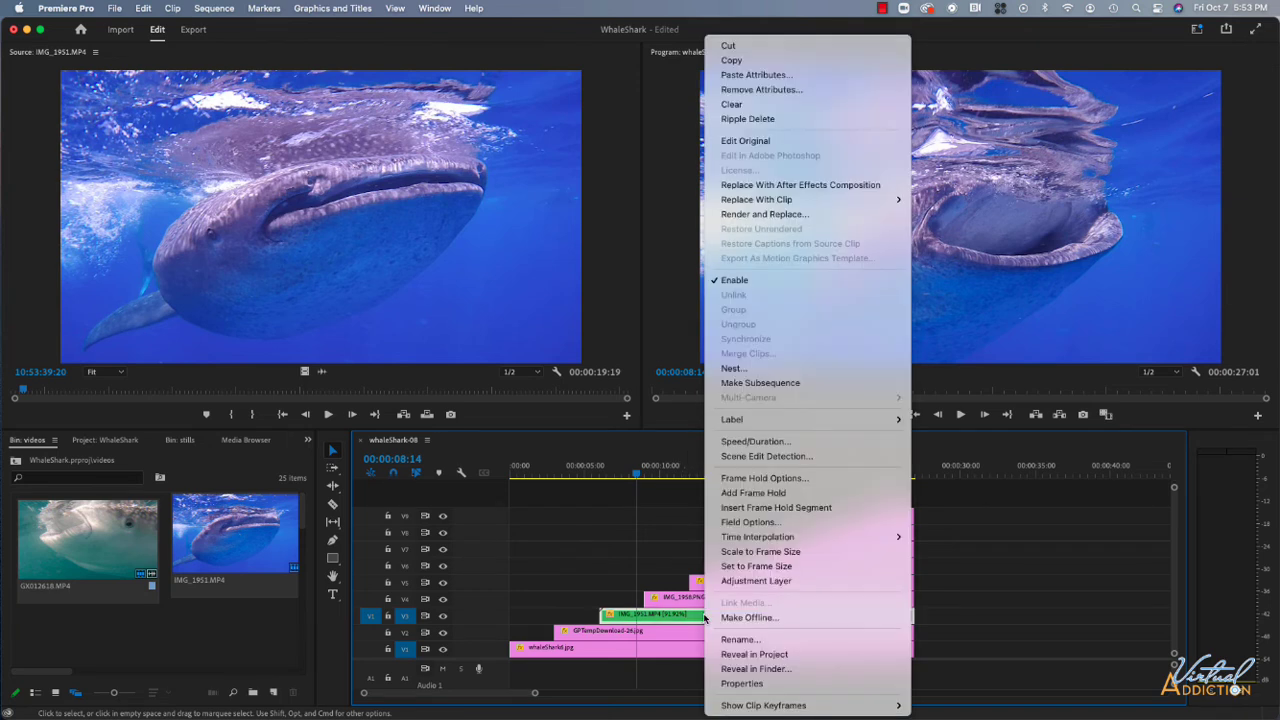
{"action": "left_click", "coordinate": [734, 78]}
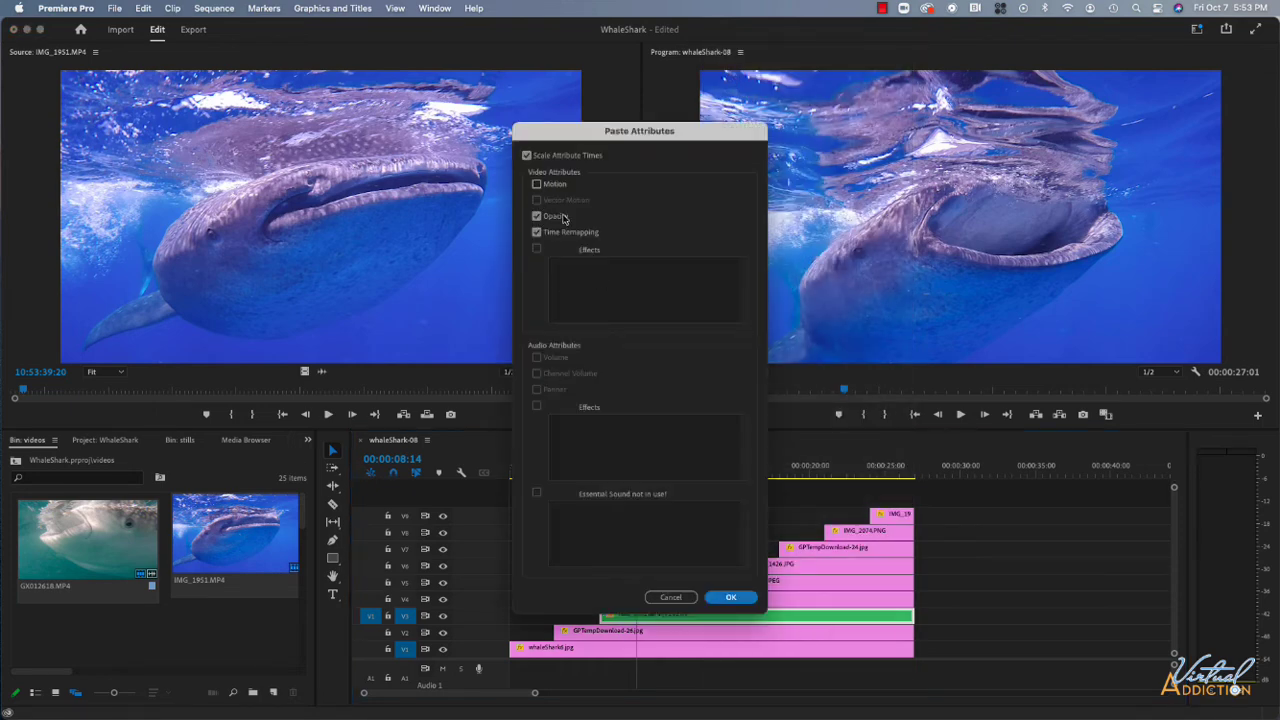
{"action": "left_click", "coordinate": [553, 185]}
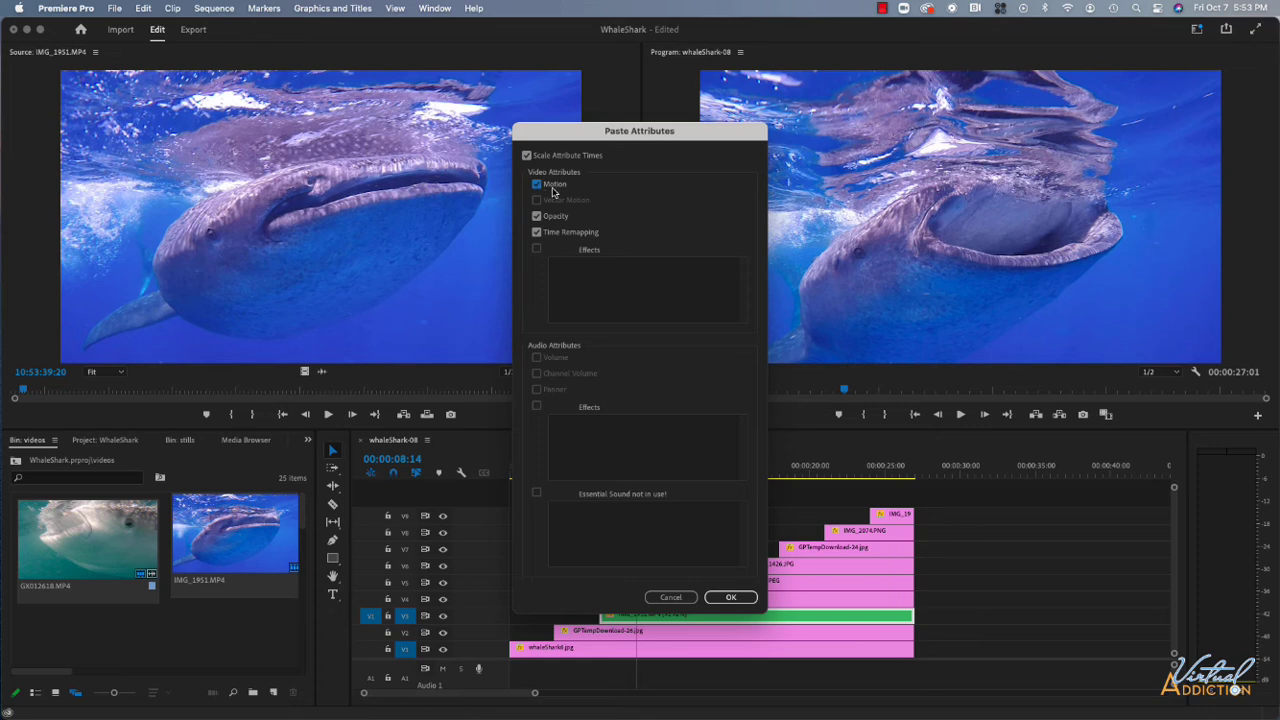
{"action": "left_click", "coordinate": [735, 598]}
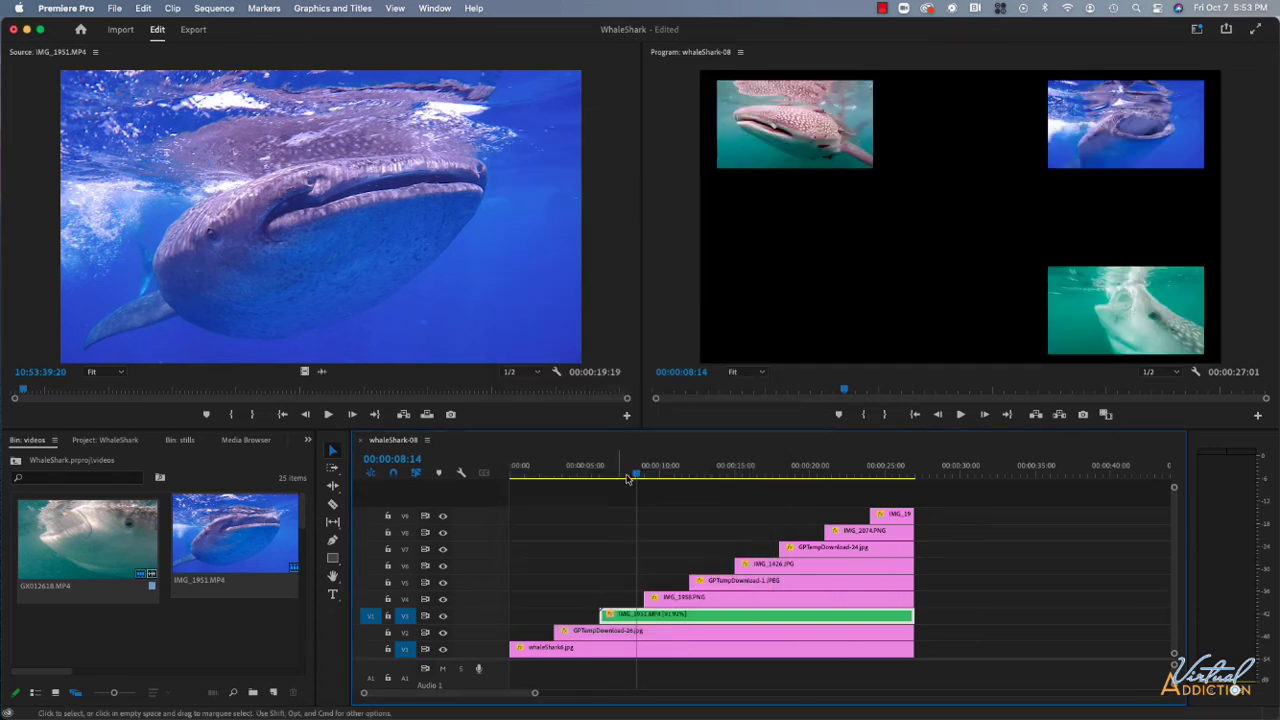
Play the sequence from about 00:00:05:02 to review the video's animation, and park the playhead at 00:00:24:29.
{"action": "left_click_drag", "start_coordinate": [632, 477], "coordinate": [587, 477]}
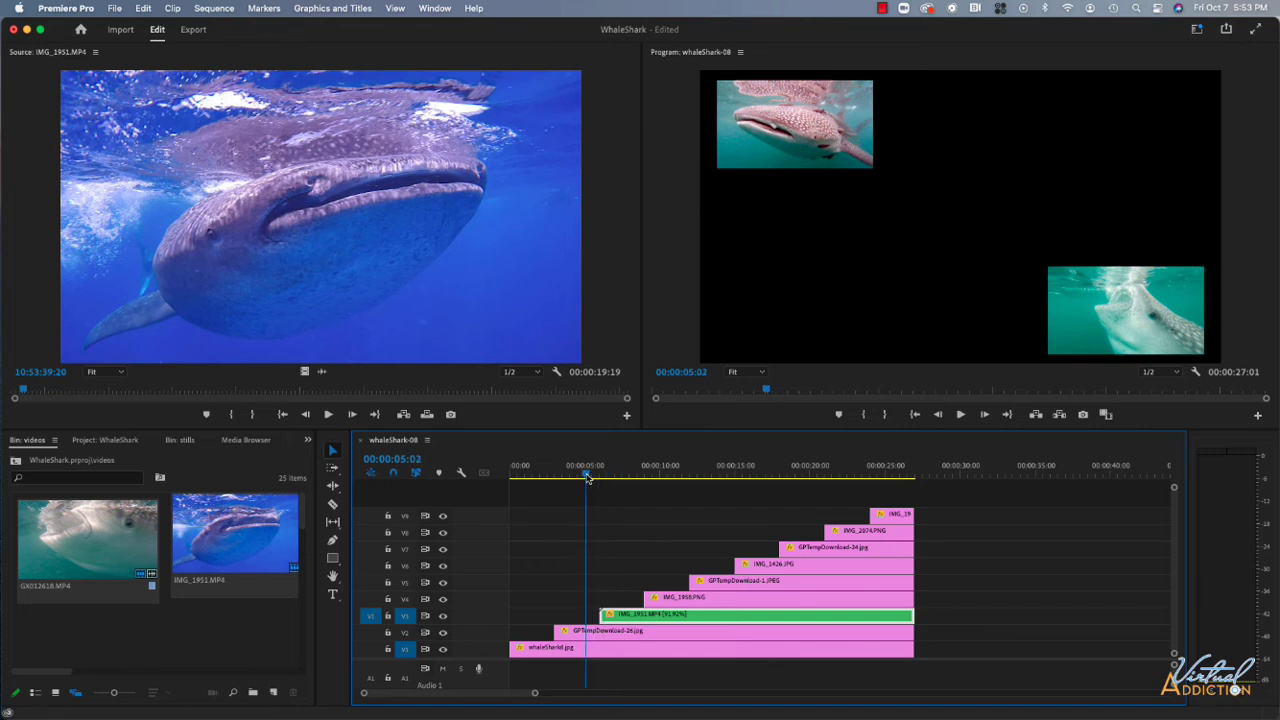
{"action": "key", "text": "space"}
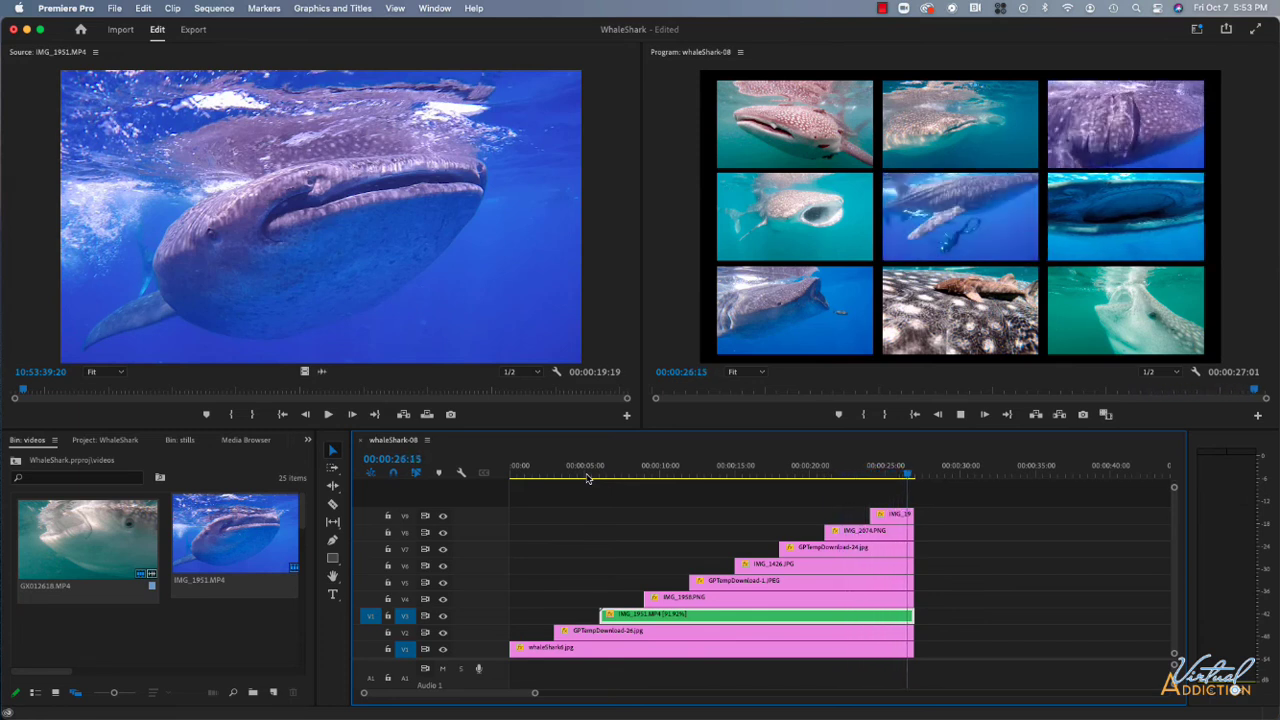
{"action": "left_click", "coordinate": [885, 472]}
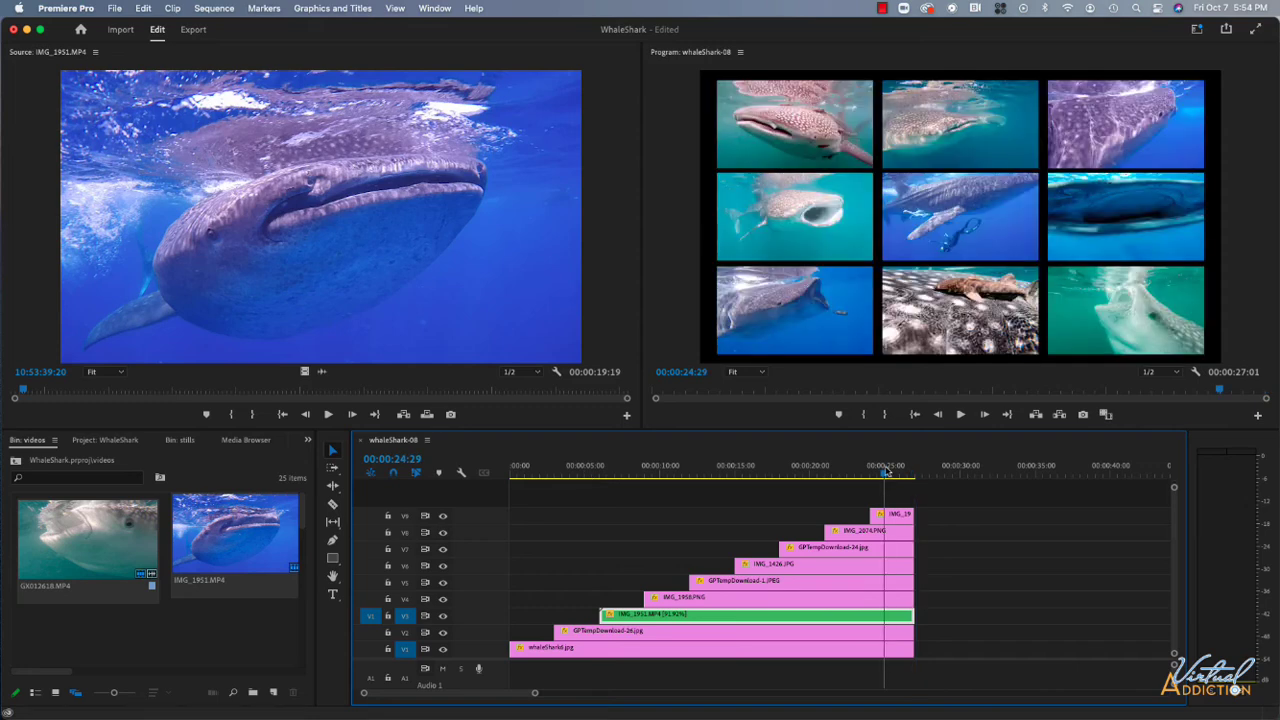